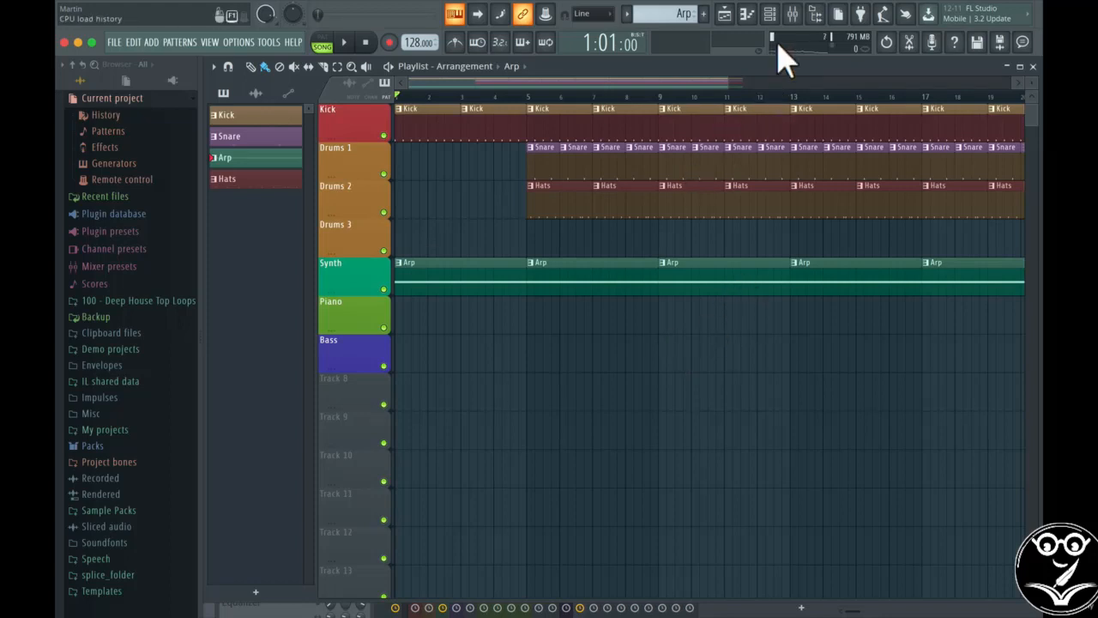
Step: Lower mixer insert 13's fader to about -4.1 dB, then close the mixer
left_click(791, 14)
left_click_drag(566, 337, 549, 313)
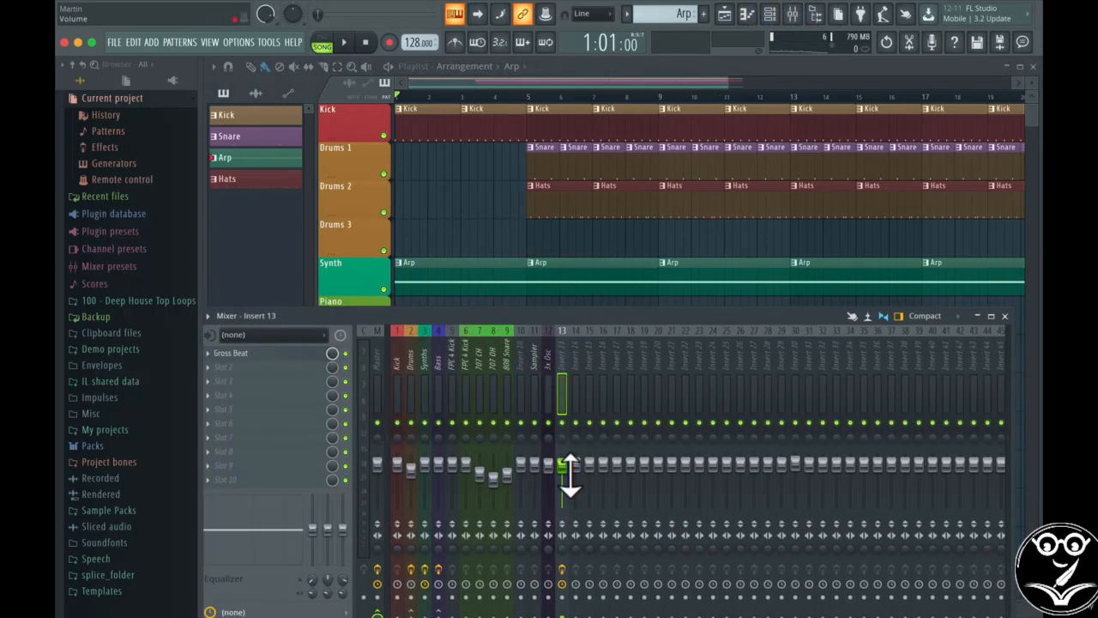
left_click_drag(570, 476, 570, 482)
left_click(1005, 316)
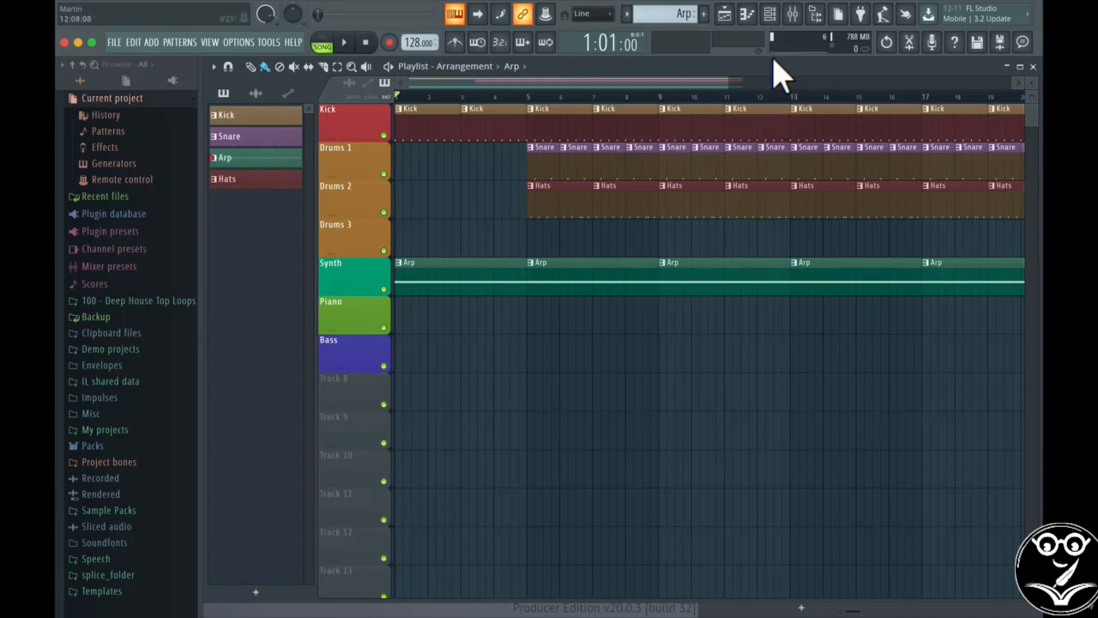
left_click(769, 16)
left_click_drag(922, 471, 728, 391)
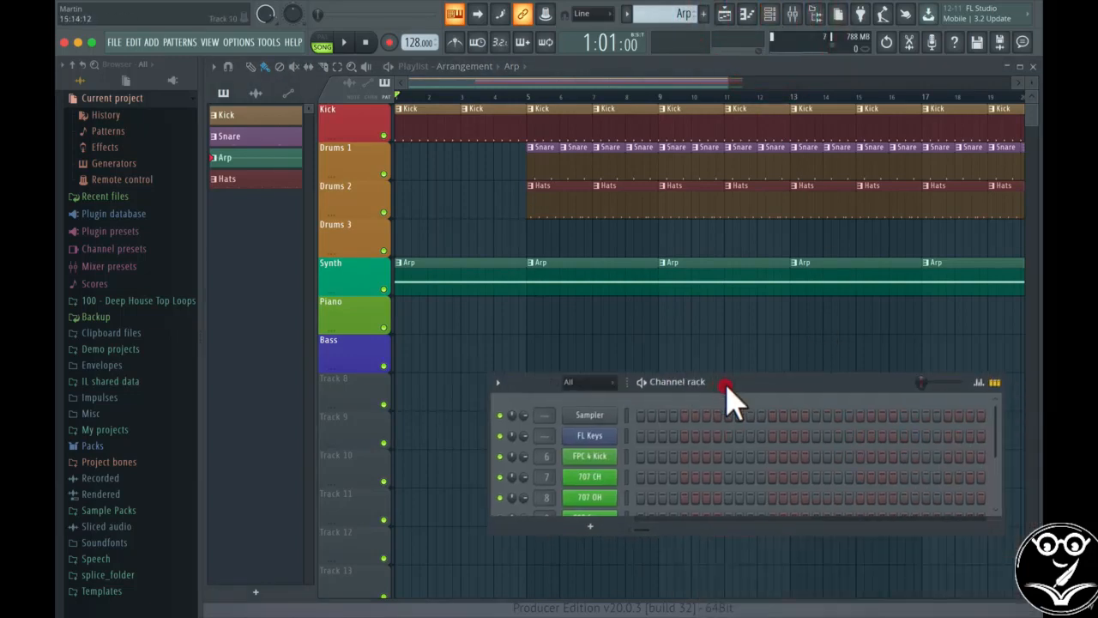
left_click(590, 436)
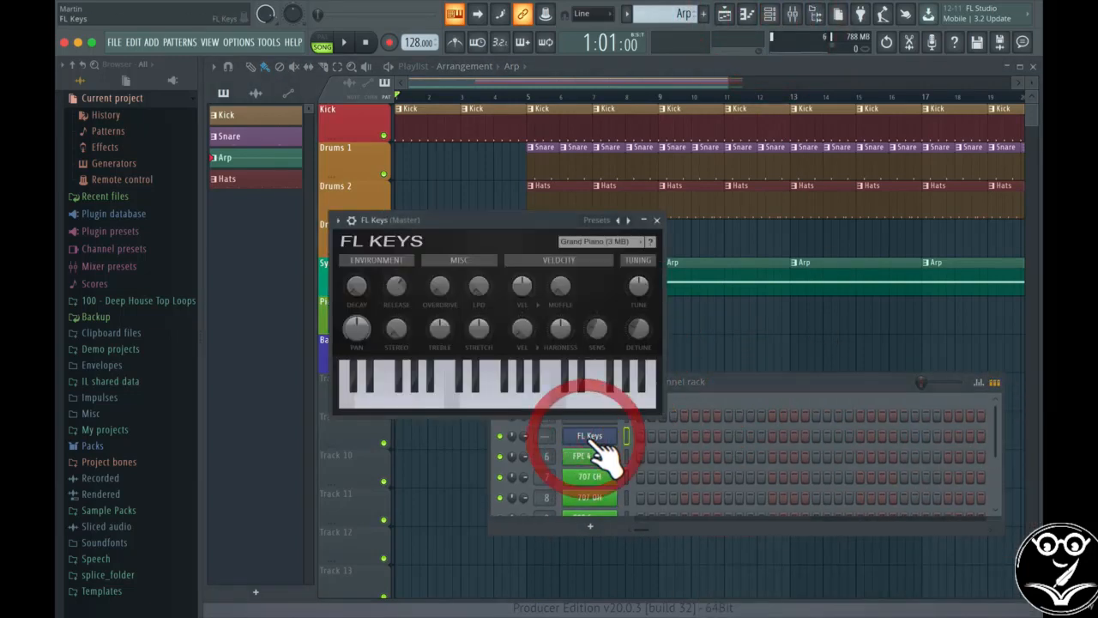
right_click(479, 287)
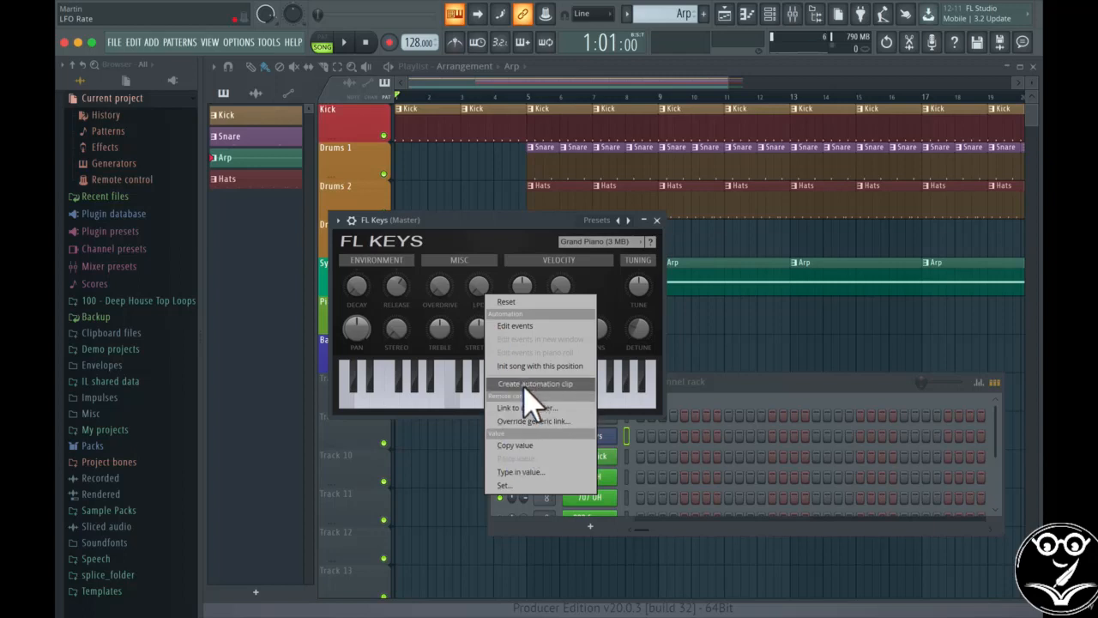
left_click(538, 244)
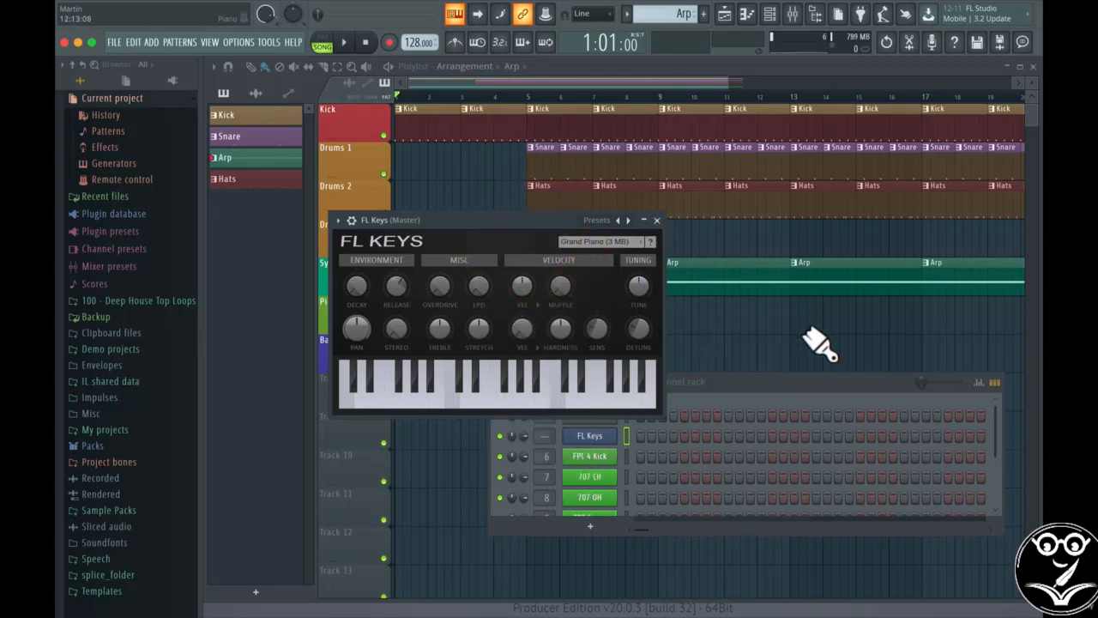
left_click_drag(559, 227, 718, 402)
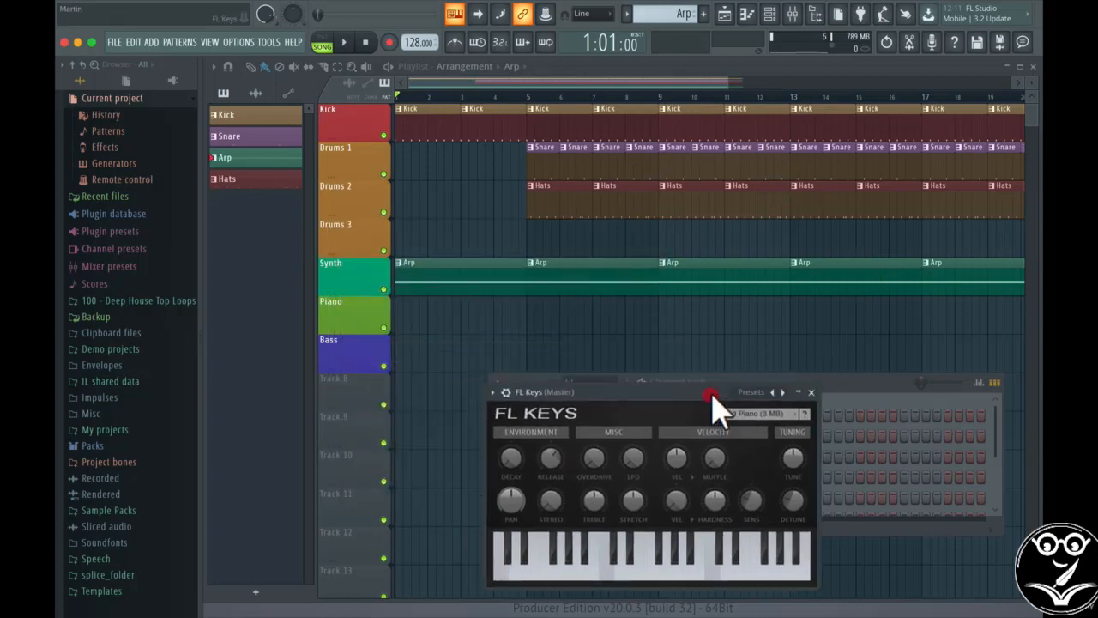
left_click(689, 518)
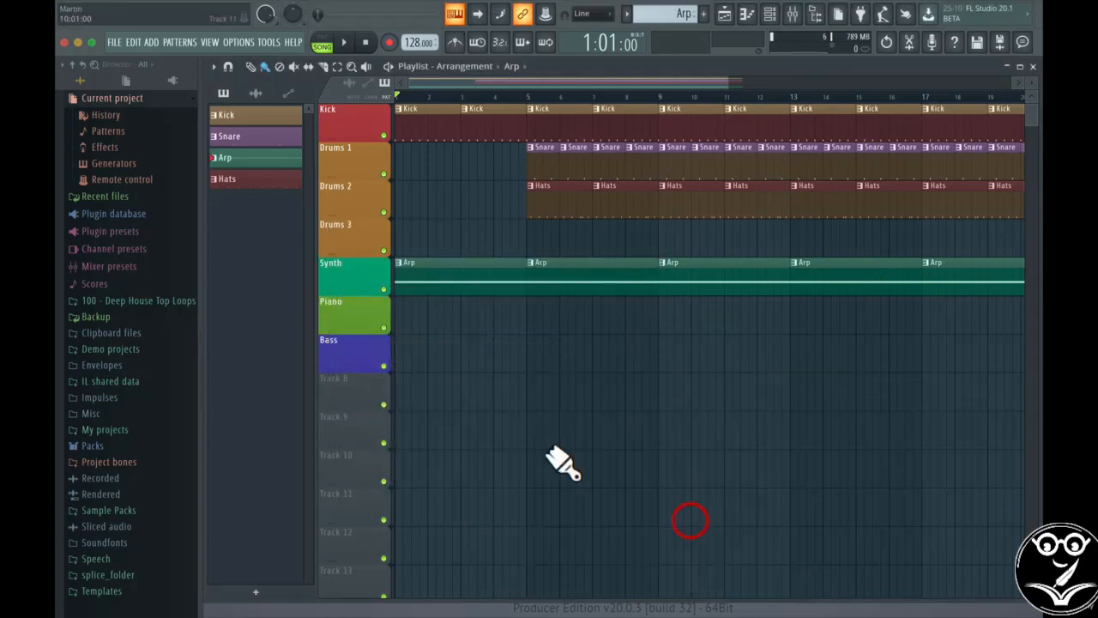
Step: Flip the picker to automation clips and back to patterns, then open Serum from the Channel rack
left_click(256, 93)
left_click(288, 94)
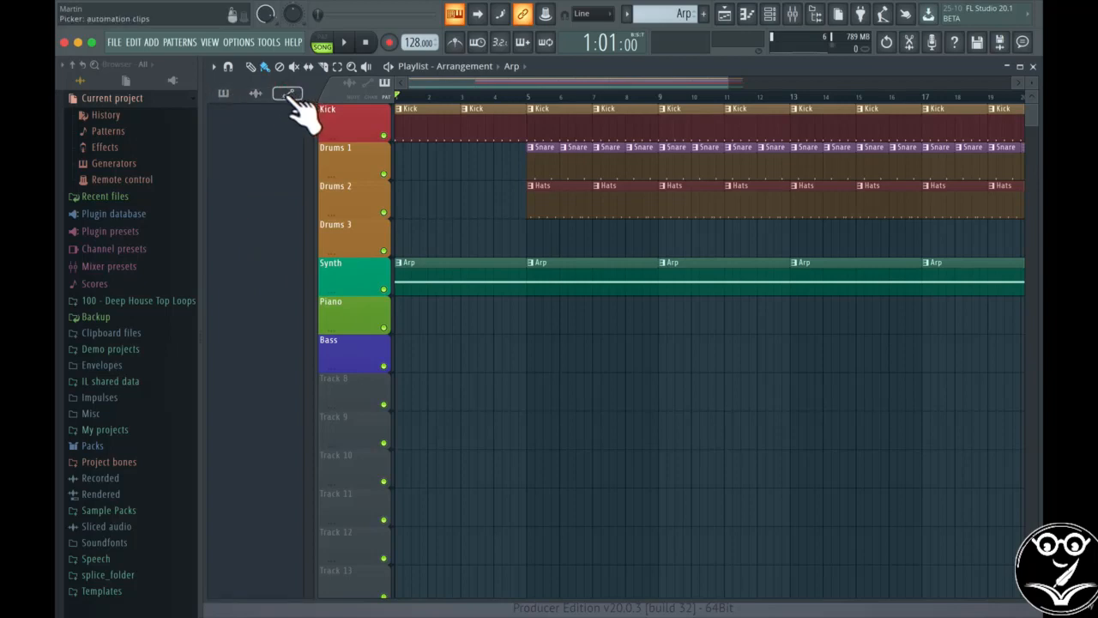
left_click(224, 94)
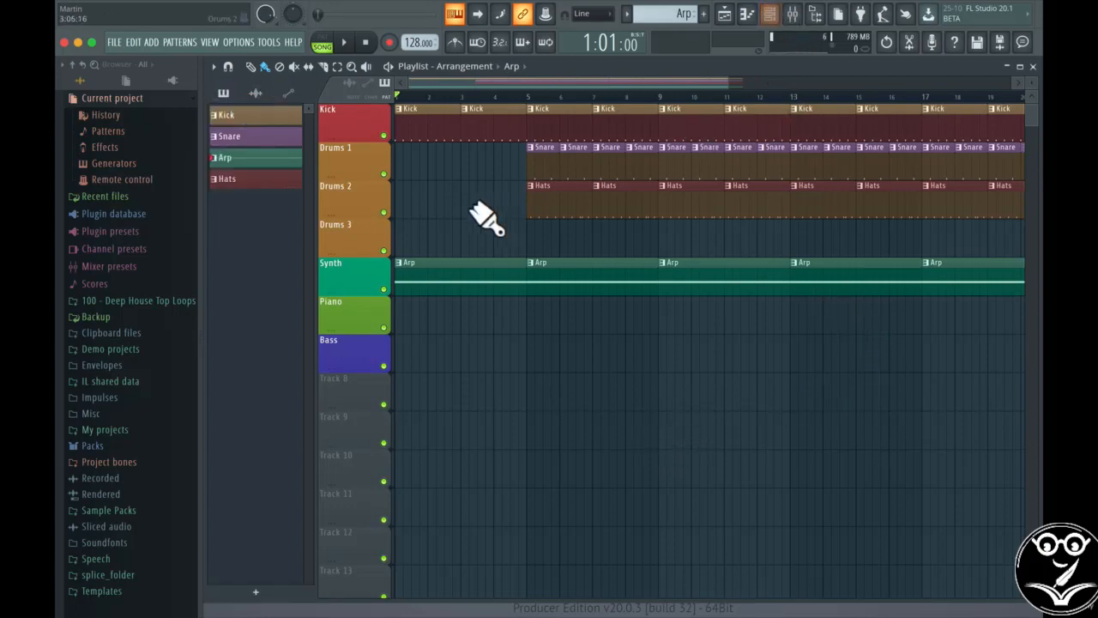
left_click(770, 14)
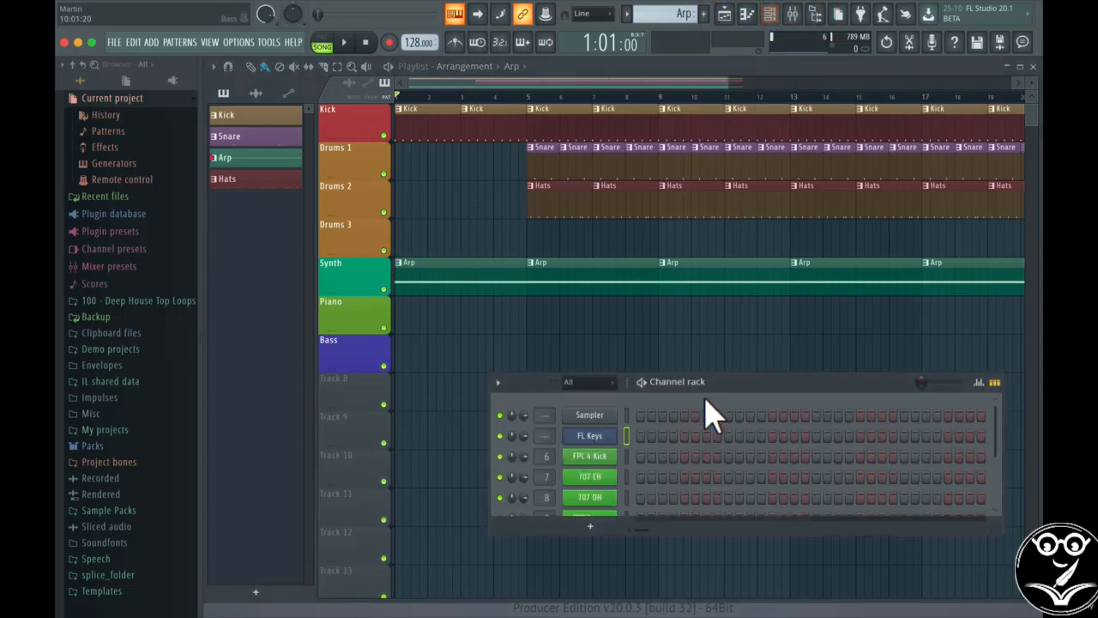
scroll(716, 489, "down", 2)
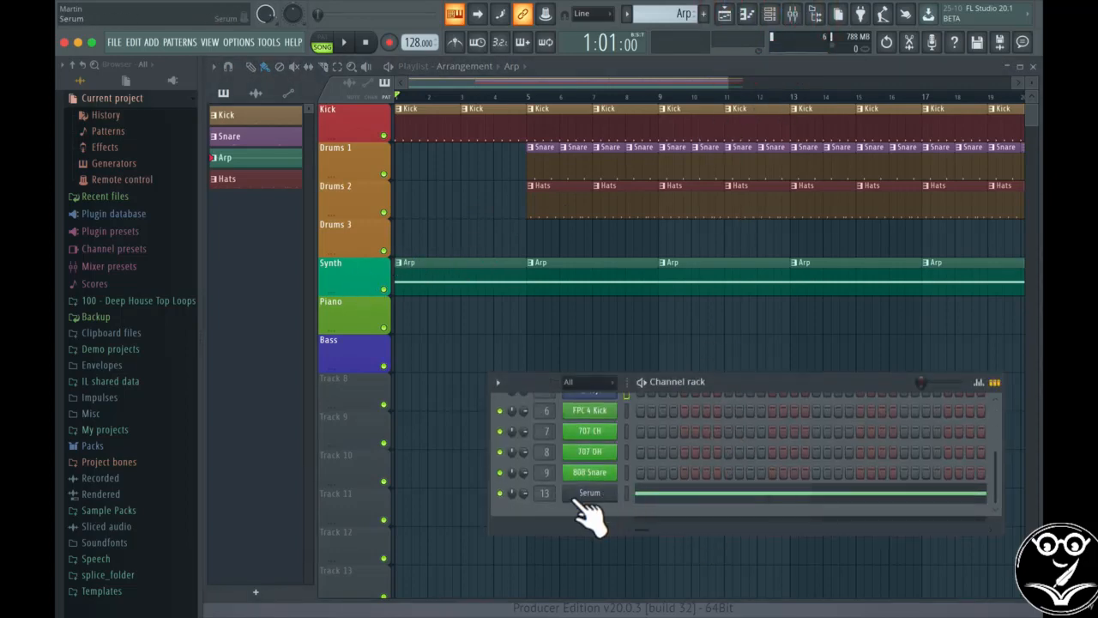
left_click(590, 494)
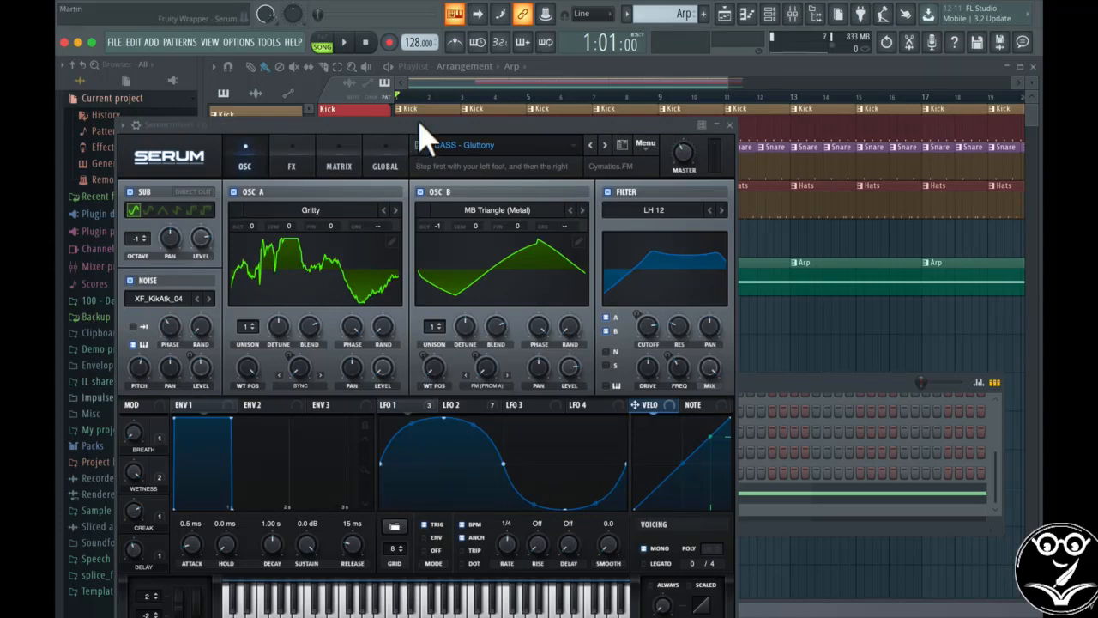
Step: Reposition the Serum window and inspect the LFO rate knob's options
left_click_drag(419, 124, 572, 125)
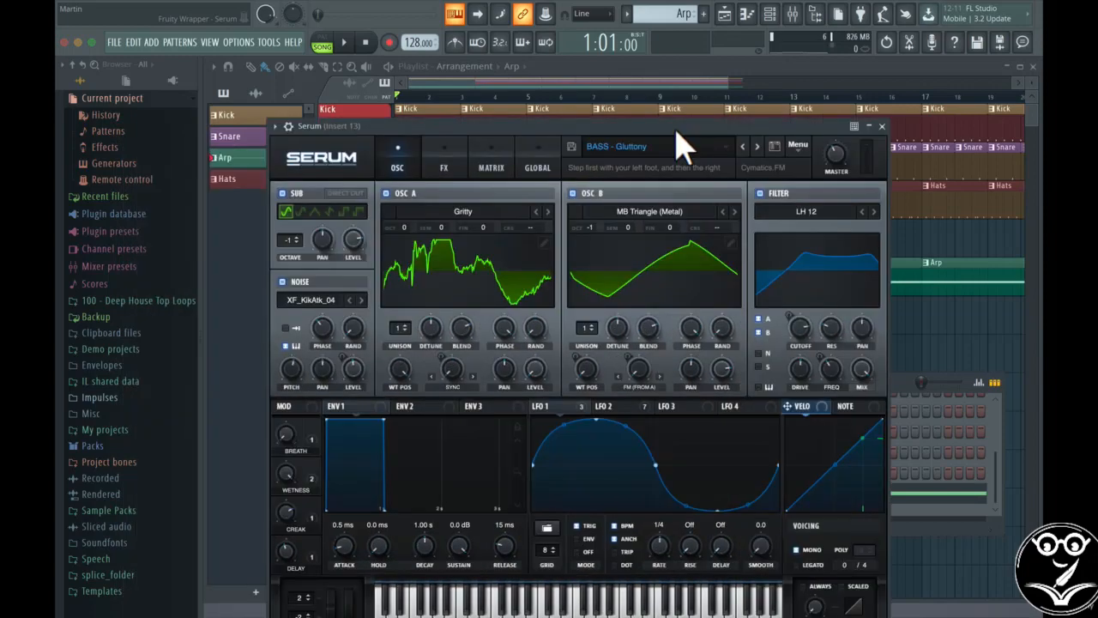
left_click_drag(671, 128, 691, 98)
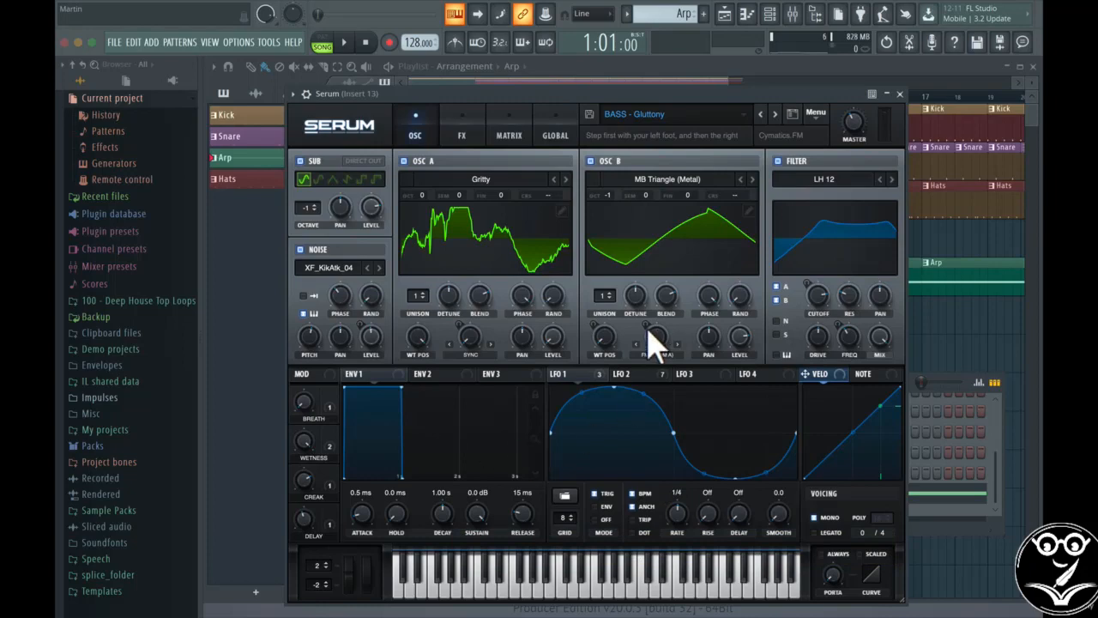
right_click(677, 515)
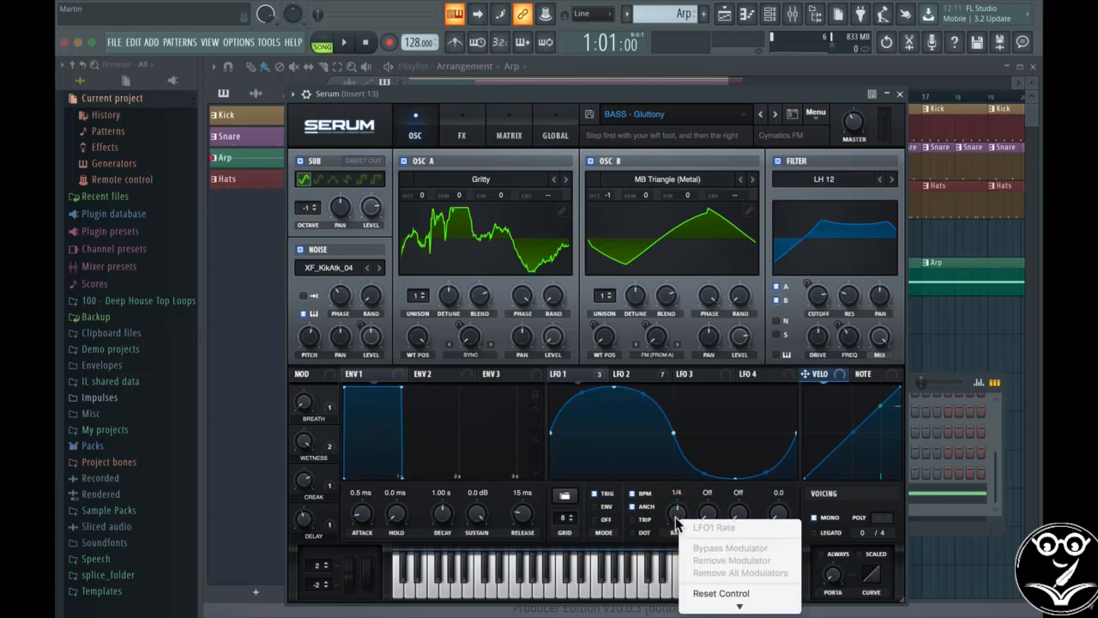
mouse_move(740, 615)
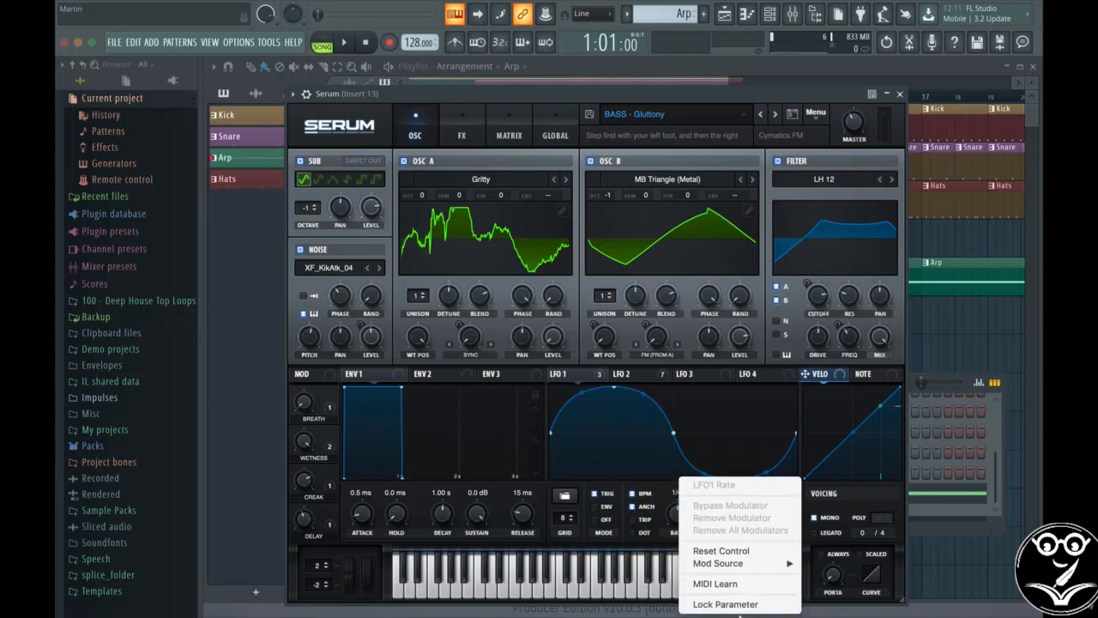
left_click(675, 511)
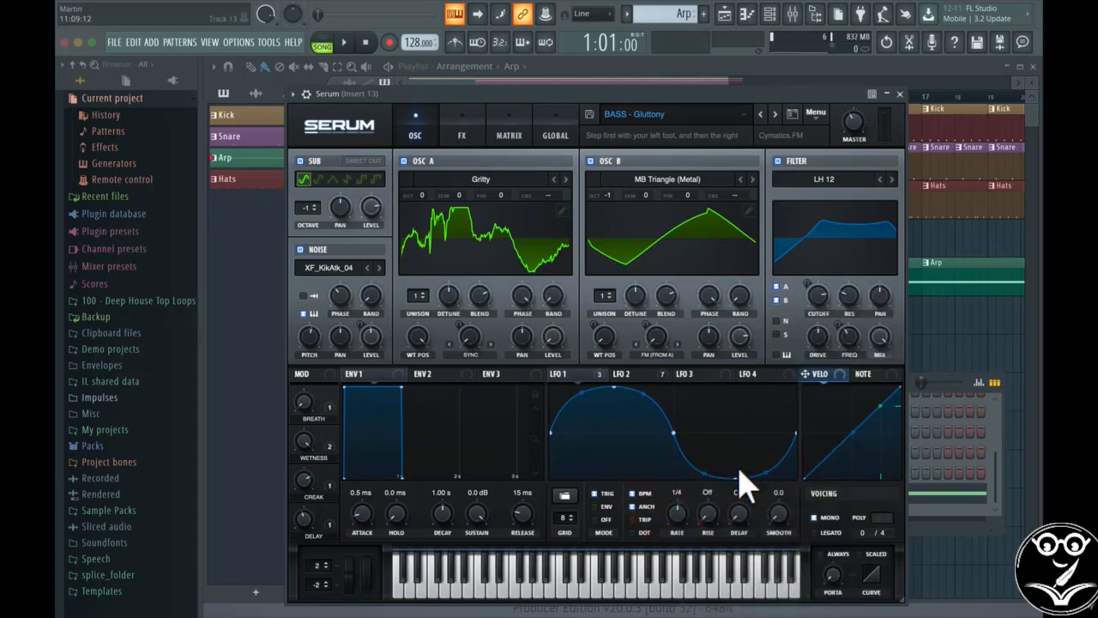
Step: Create a Serum - LFO1Rate automation clip from the last-tweaked parameter menu
left_click(547, 17)
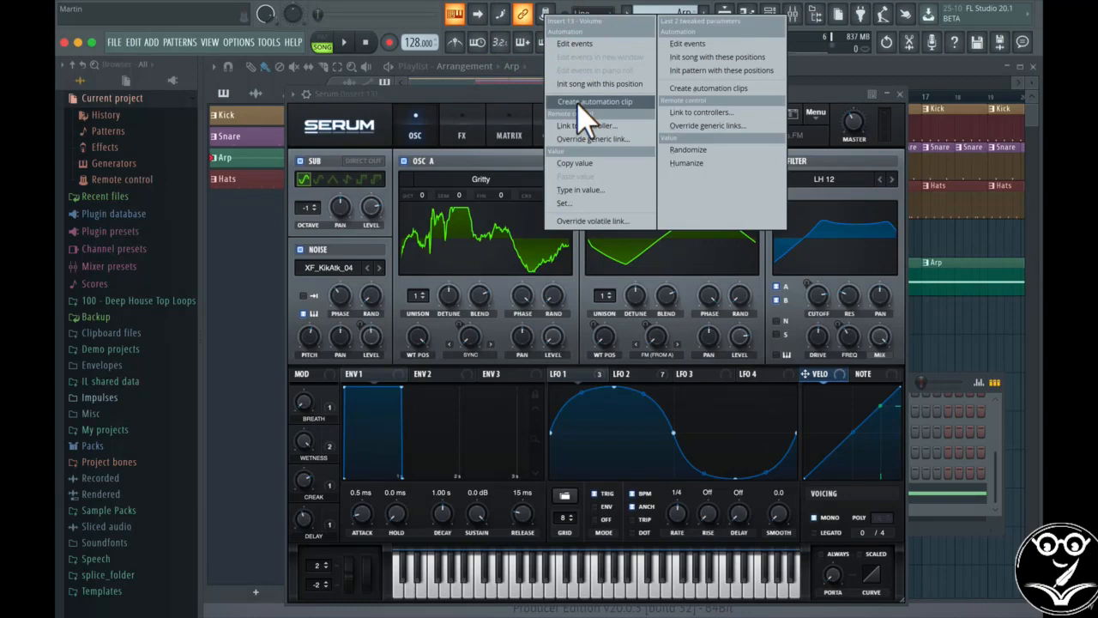
left_click(522, 109)
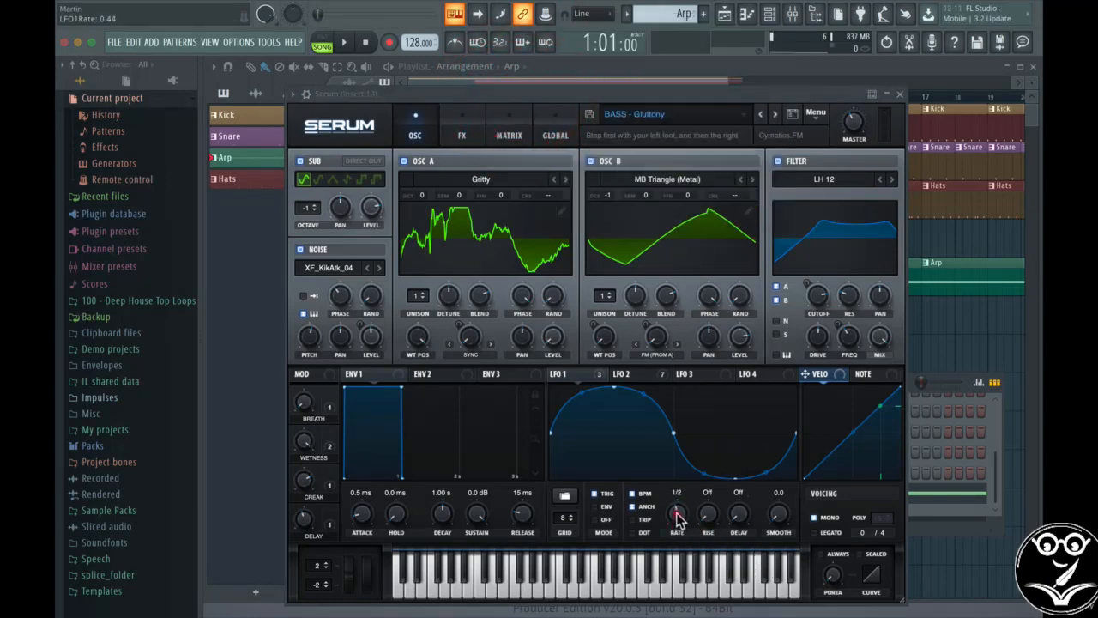
left_click(548, 19)
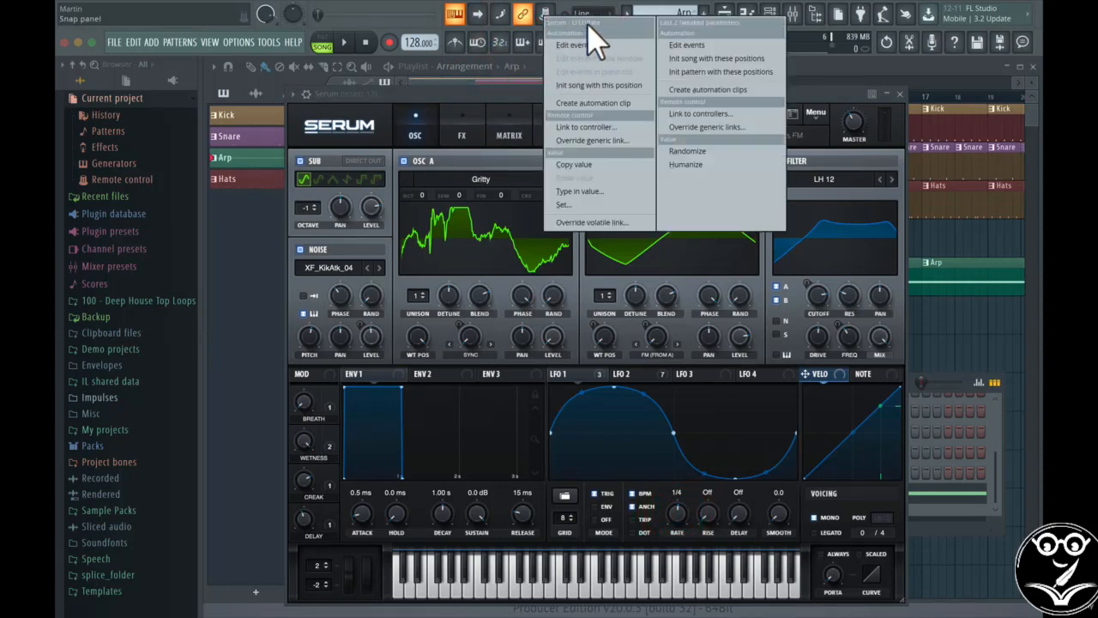
left_click(593, 103)
Step: Move the Serum - LFO1Rate clip down to Track 8 and close the Serum window
left_click_drag(608, 108, 609, 506)
left_click_drag(749, 376, 749, 392)
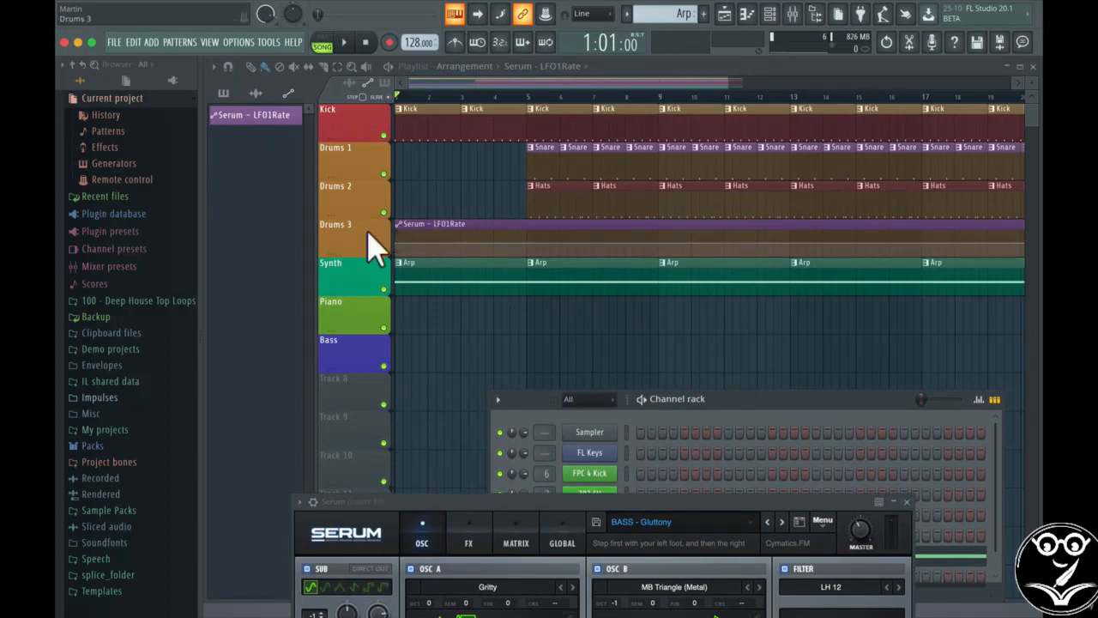
left_click_drag(439, 236, 431, 407)
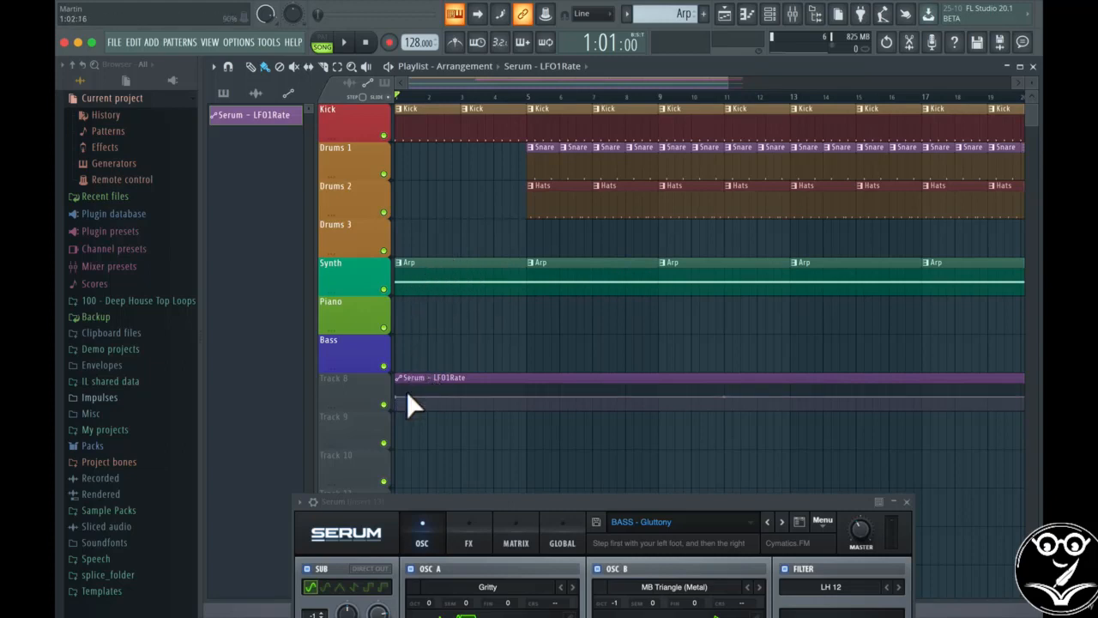
left_click(906, 501)
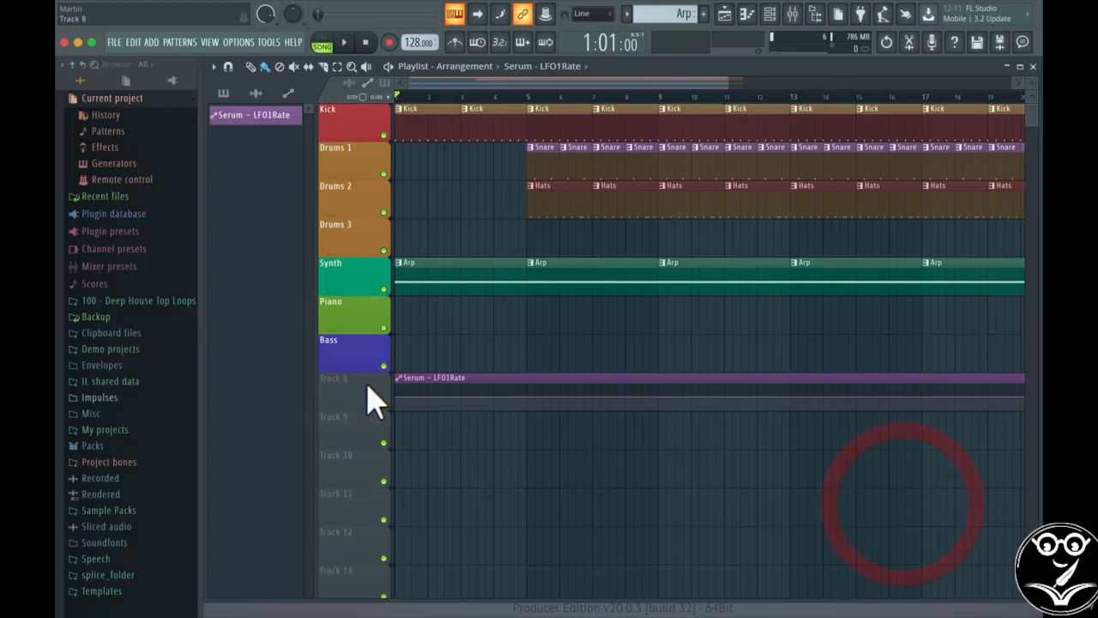
Step: Trial-move the clip onto the Piano track, then undo the move
left_click(345, 393)
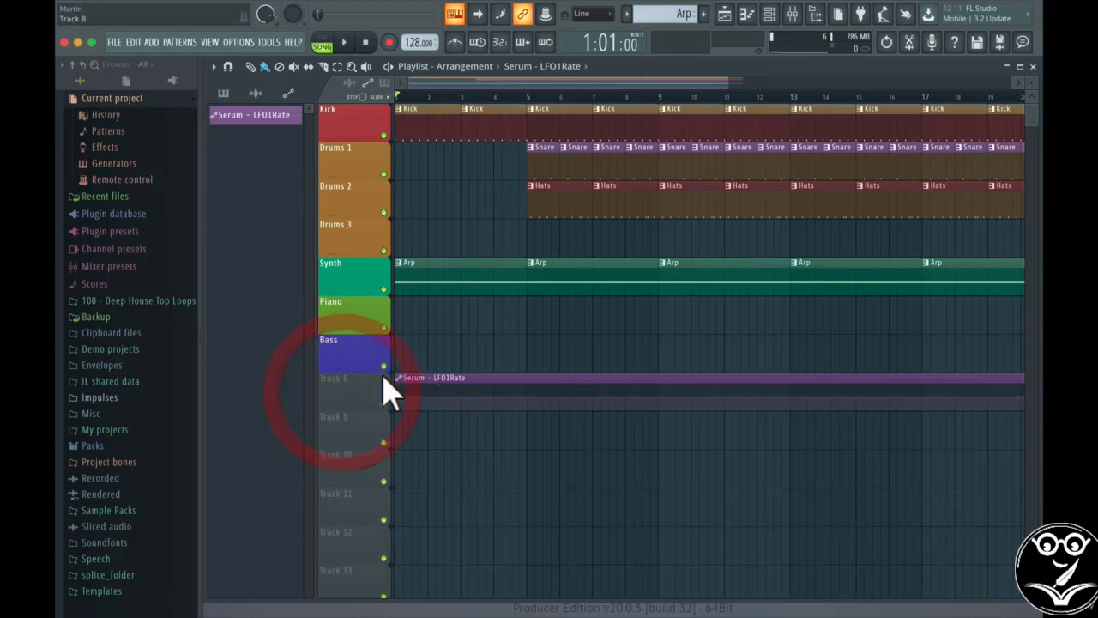
left_click_drag(459, 392, 435, 295)
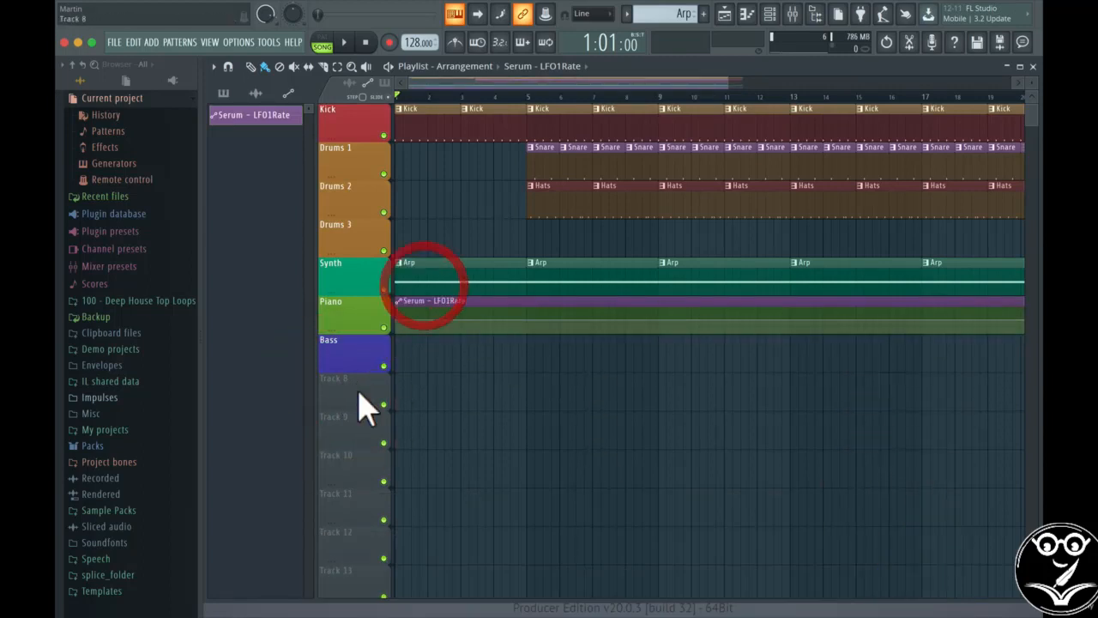
key("ctrl+z")
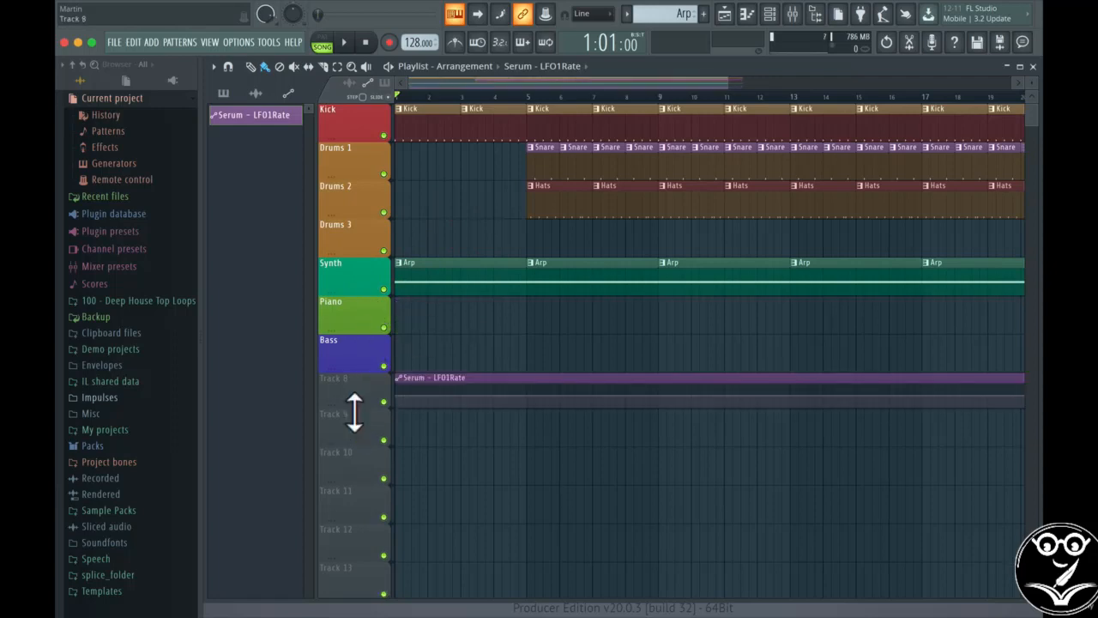
Step: Insert a new empty track and move it directly below Synth
right_click(348, 281)
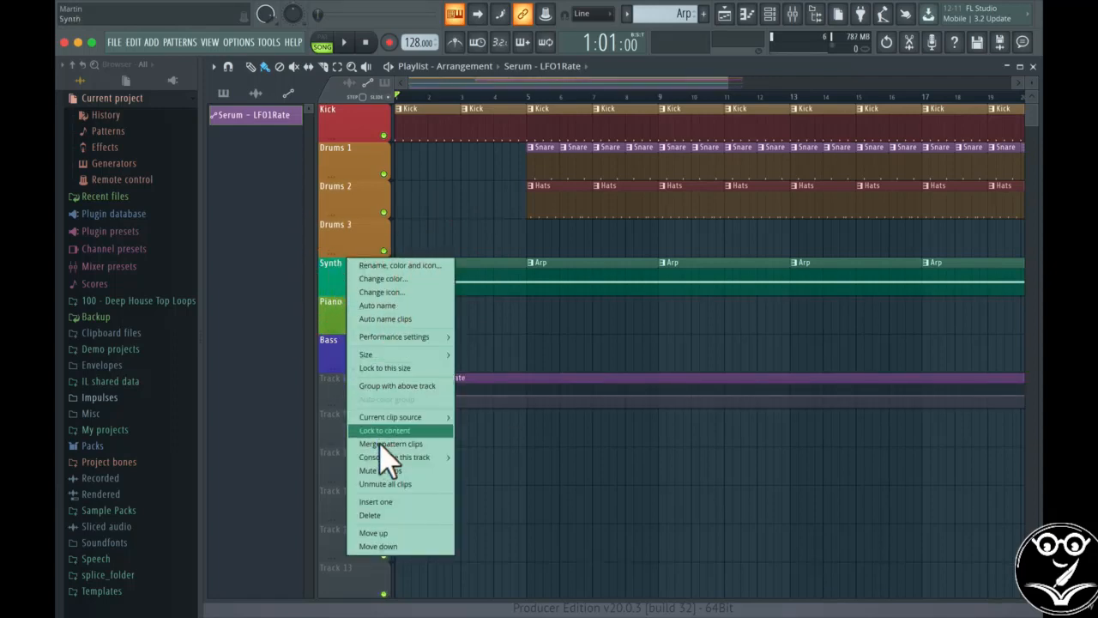
left_click(388, 502)
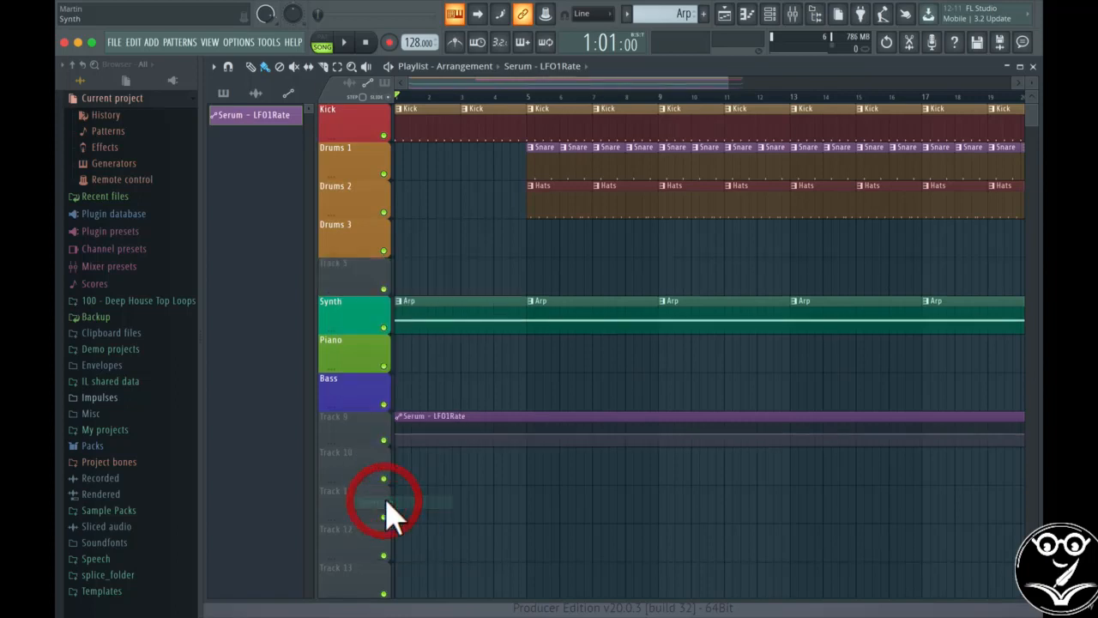
left_click(363, 285)
left_click(350, 275)
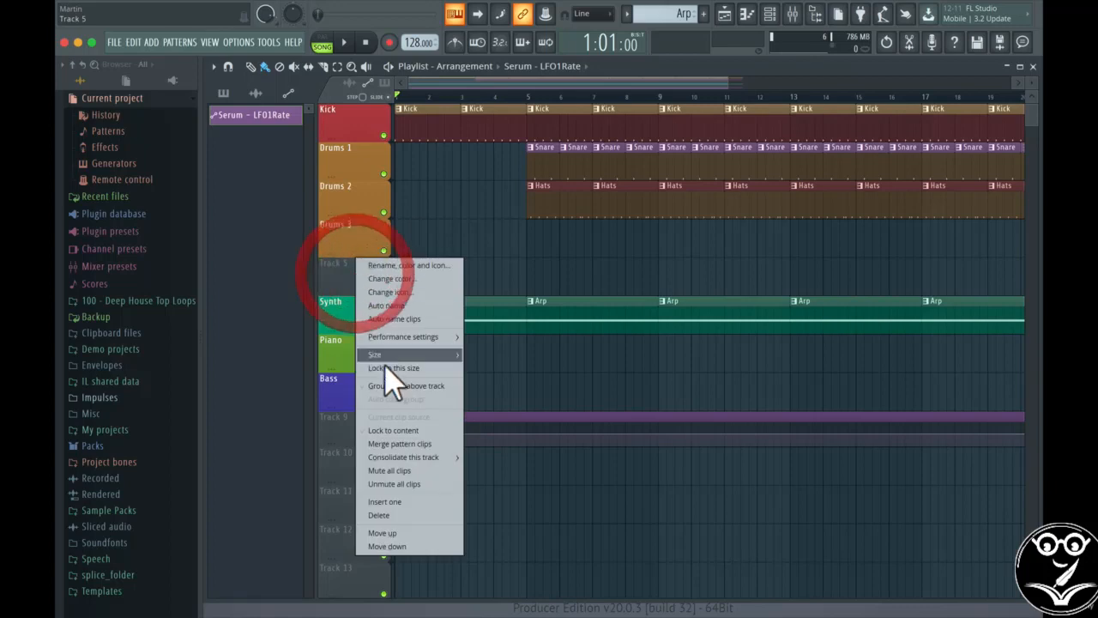
left_click(390, 543)
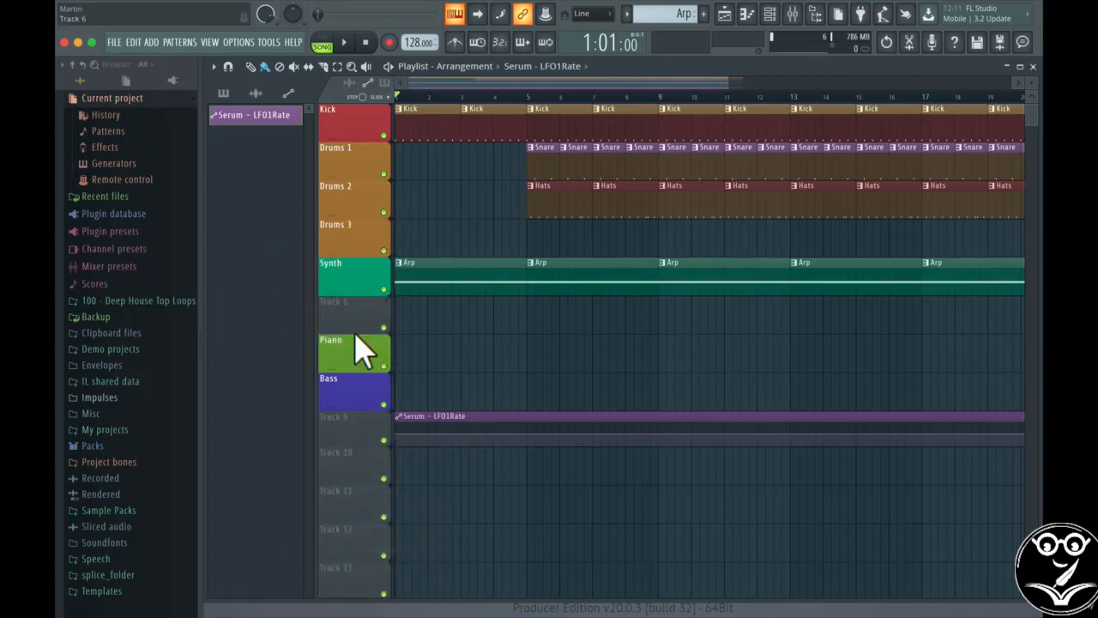
Step: Put the LFO1Rate clip on that track, group it with Synth, and collapse the group
left_click_drag(412, 440, 425, 302)
left_click(346, 304)
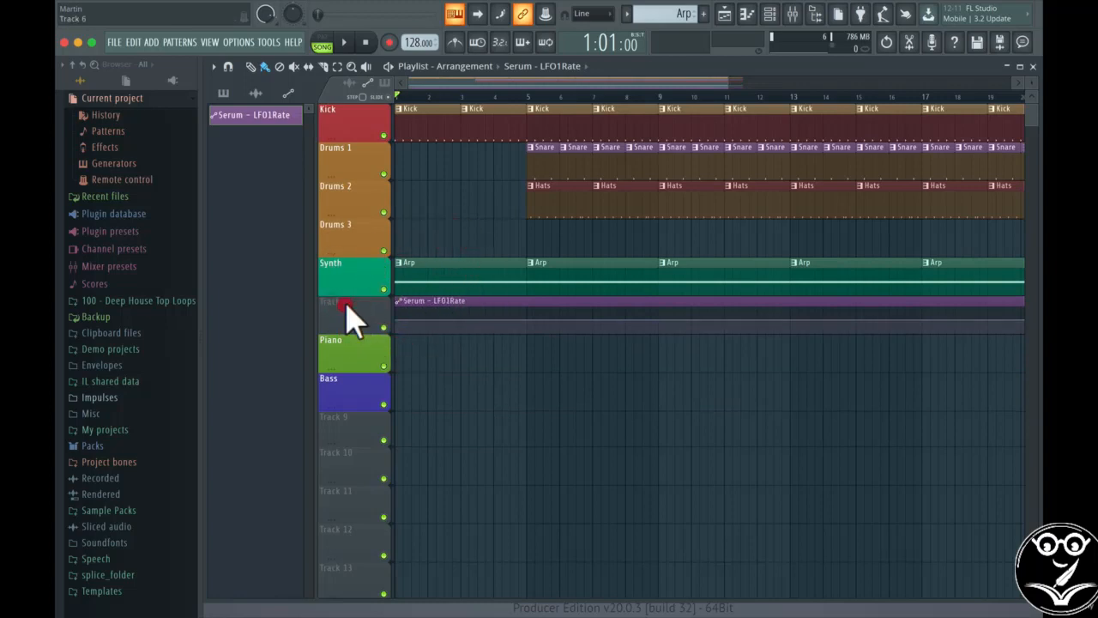
left_click(351, 309)
right_click(352, 307)
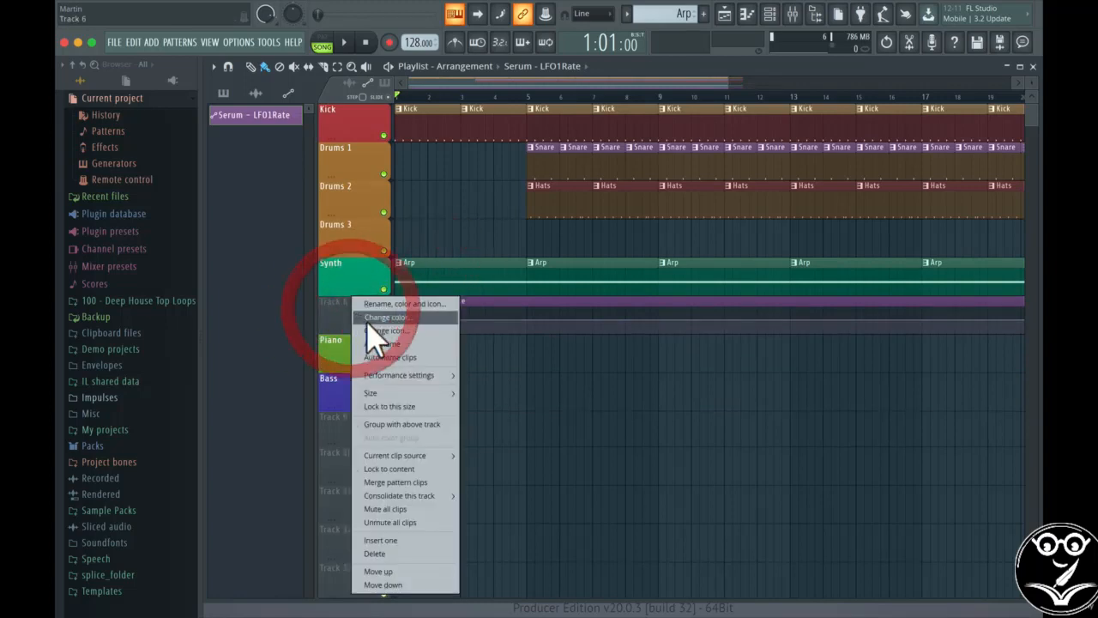
left_click(397, 426)
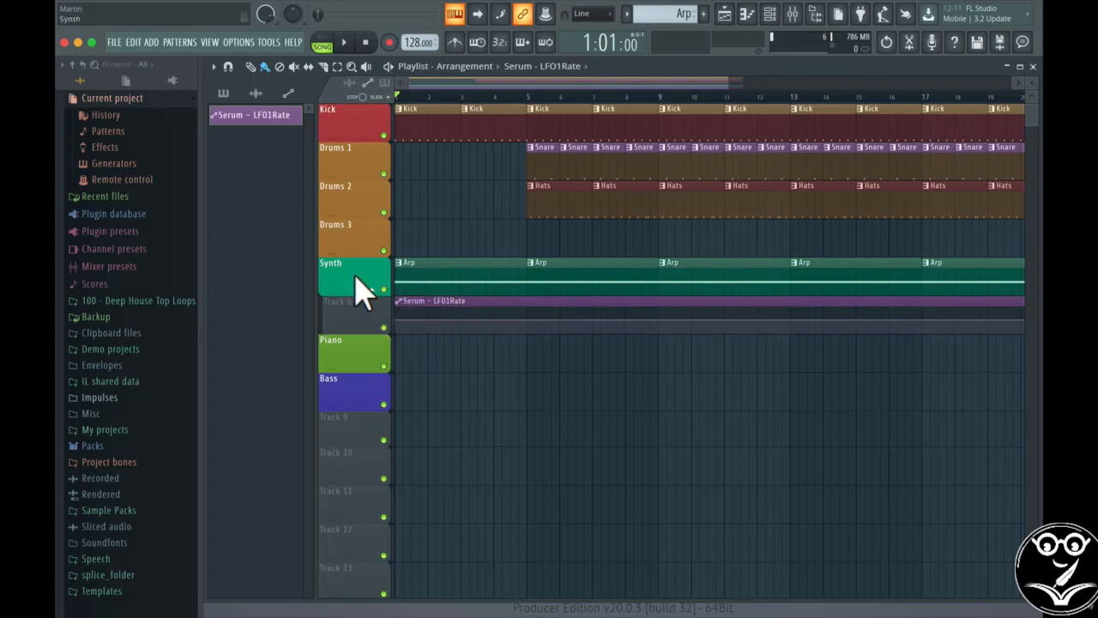
left_click(373, 290)
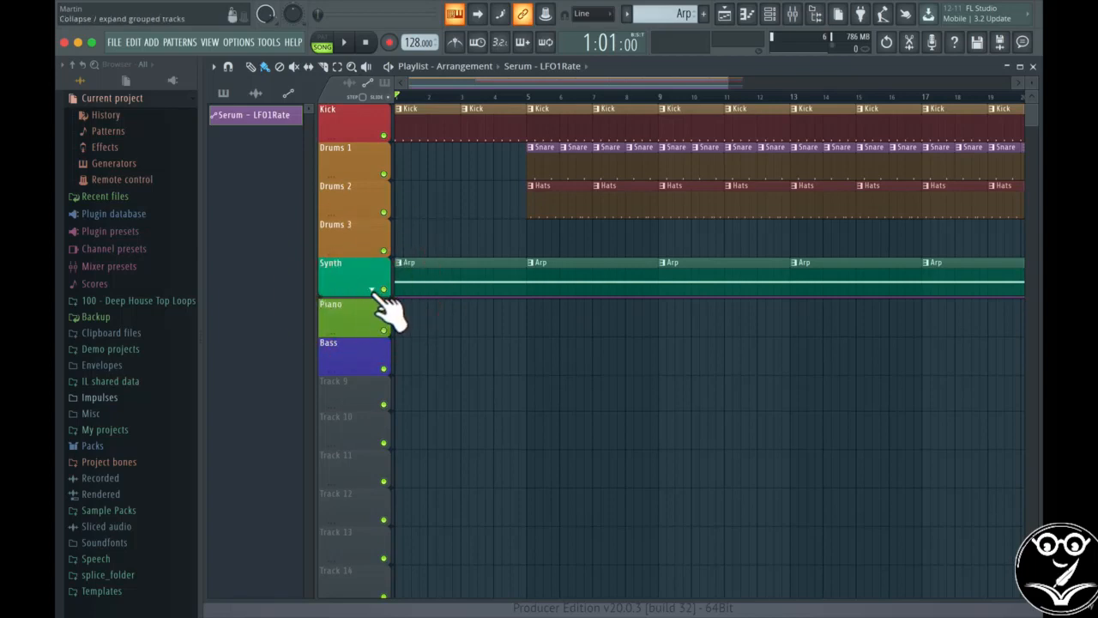
Step: Expand the Synth group to reveal the LFO1Rate track and start song playback
left_click(372, 290)
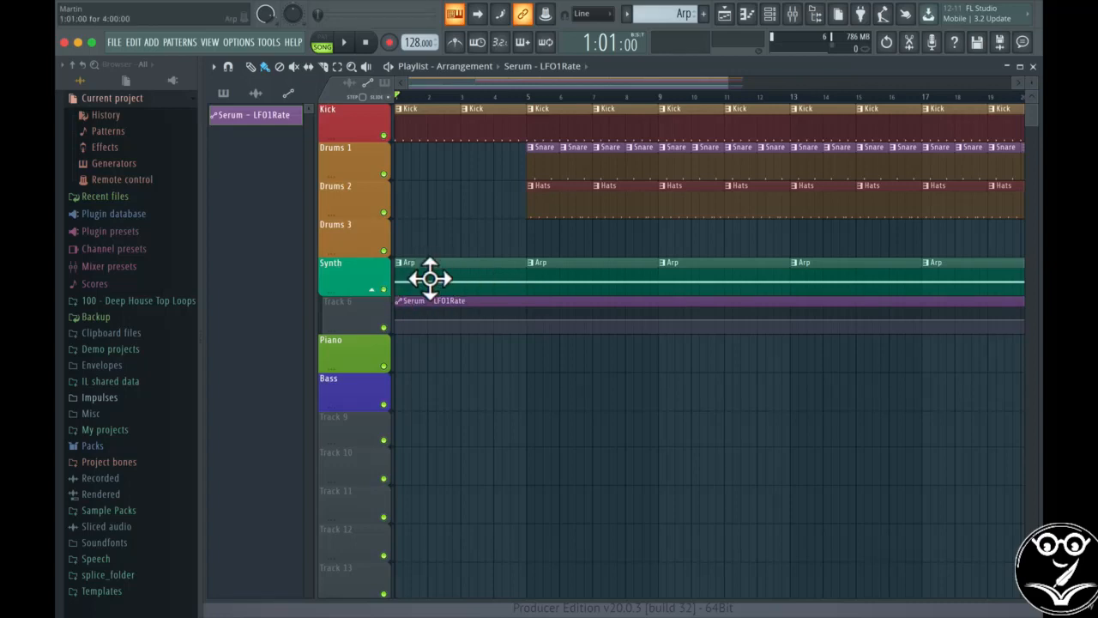
key("space")
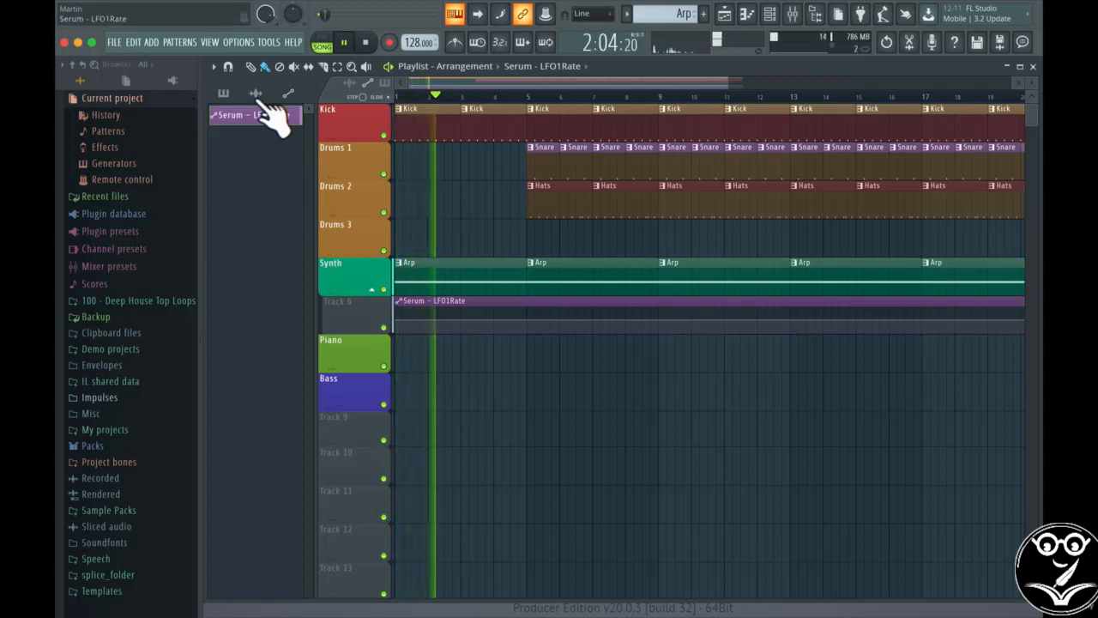
left_click(223, 93)
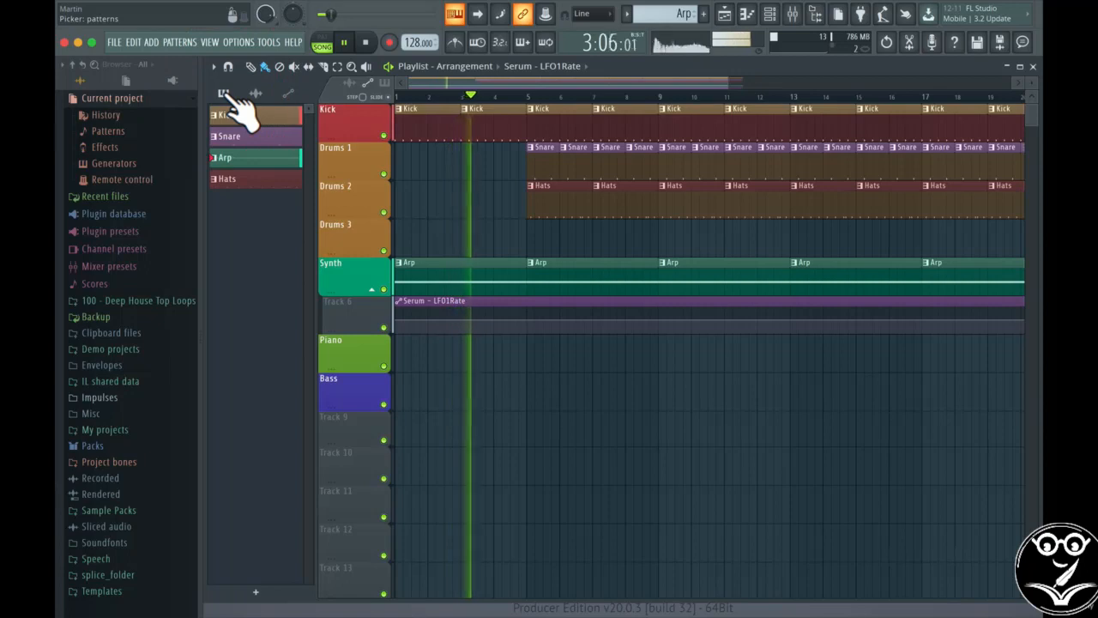
Step: Stop playback and reopen Serum from the Channel rack, placing it up over the playlist
left_click(769, 13)
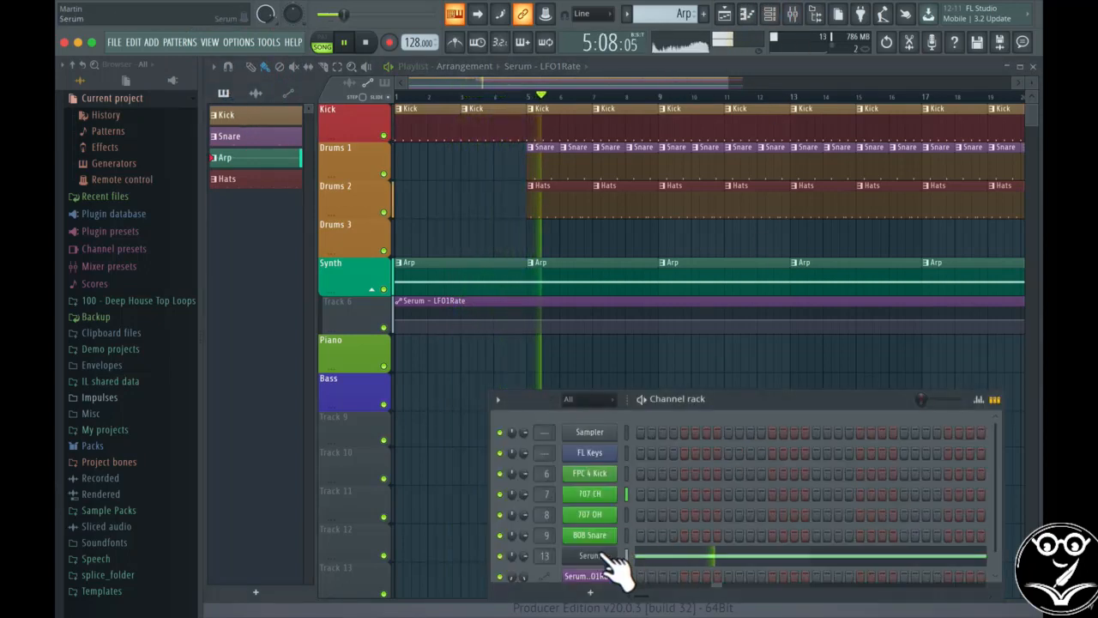
key("space")
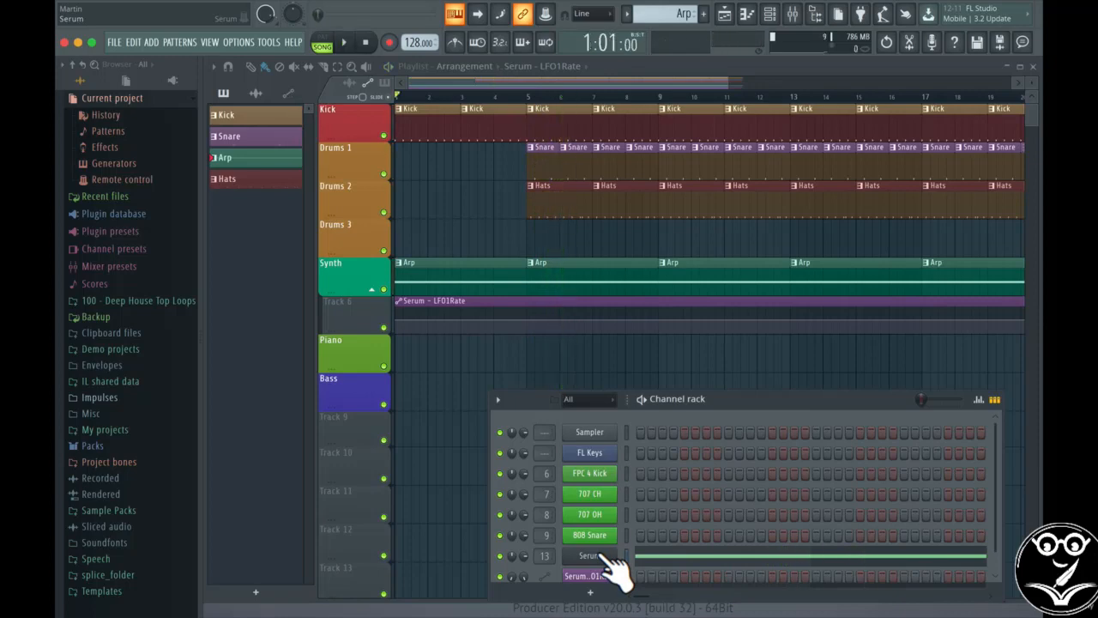
left_click(607, 556)
left_click_drag(655, 520, 709, 160)
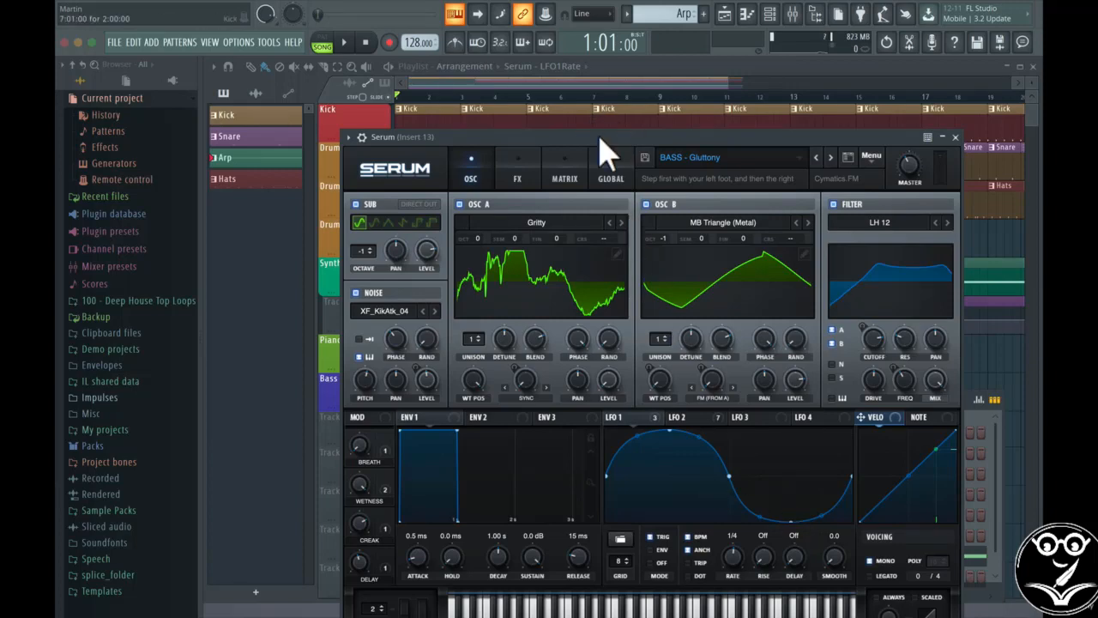
Step: Move Serum to the left and turn LFO 1's rate to 1/4 during playback
left_click_drag(606, 140, 58, 124)
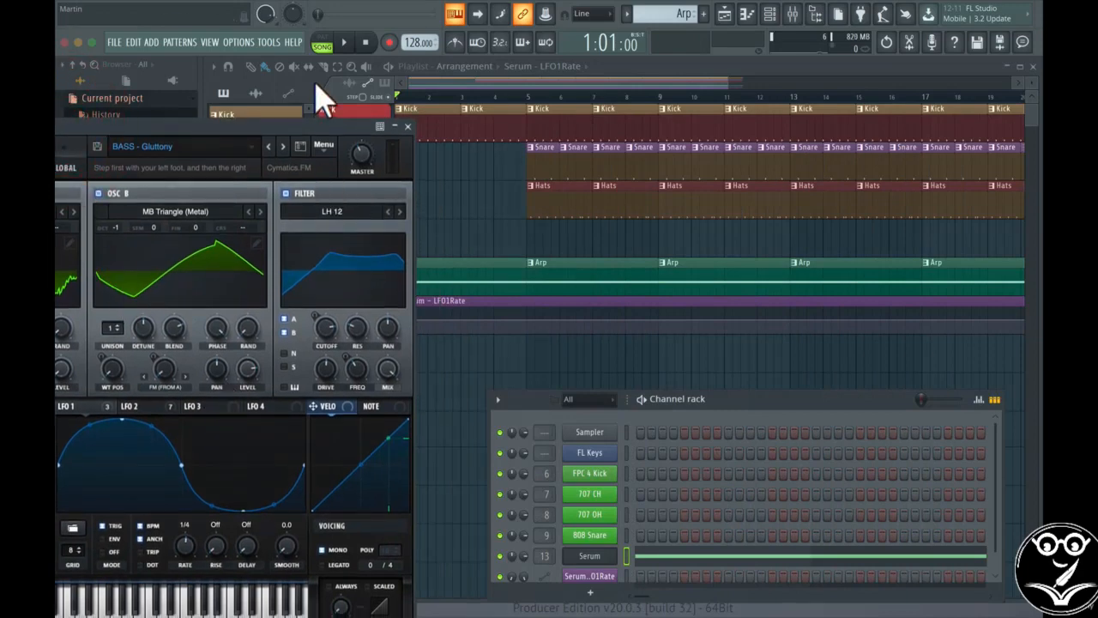
left_click_drag(302, 121, 273, 114)
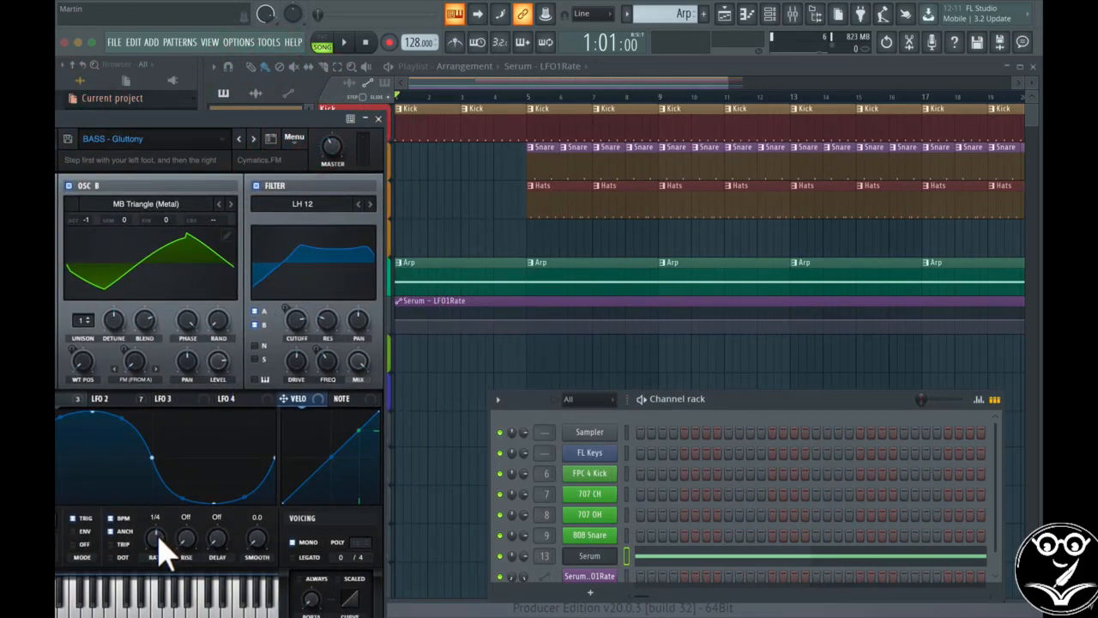
mouse_move(165, 556)
key("space")
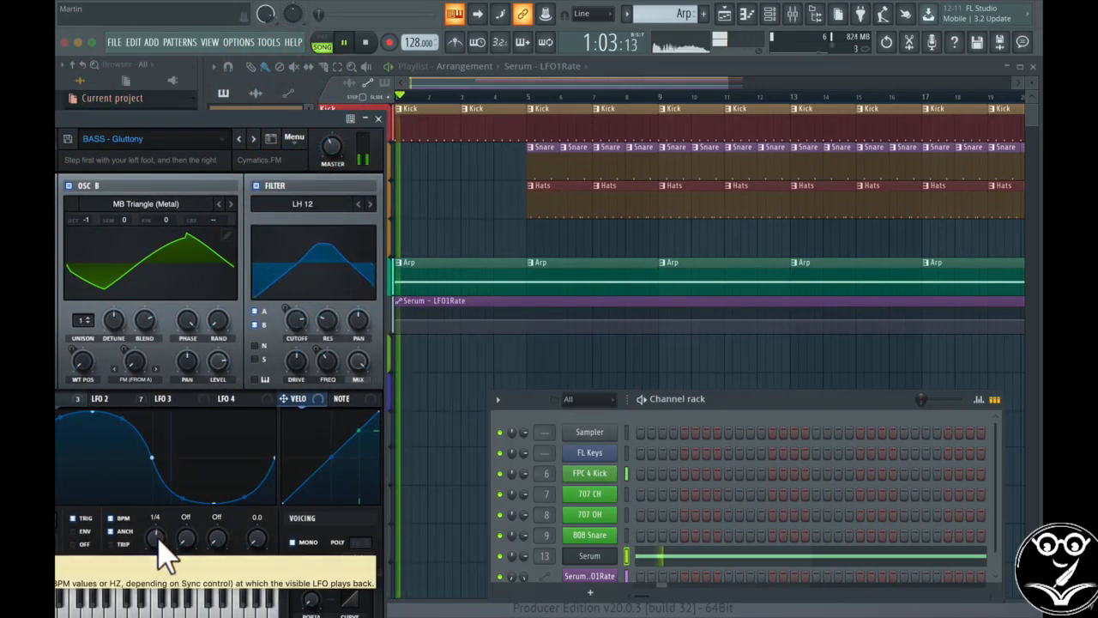
left_click(157, 533)
left_click_drag(157, 530, 156, 547)
key("space")
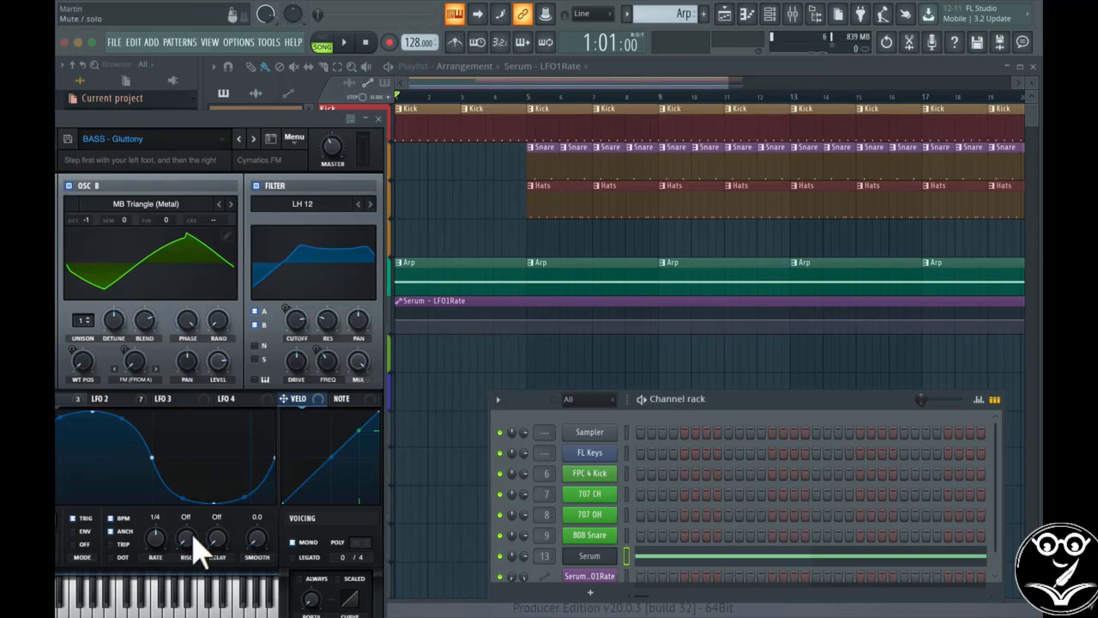
right_click(155, 540)
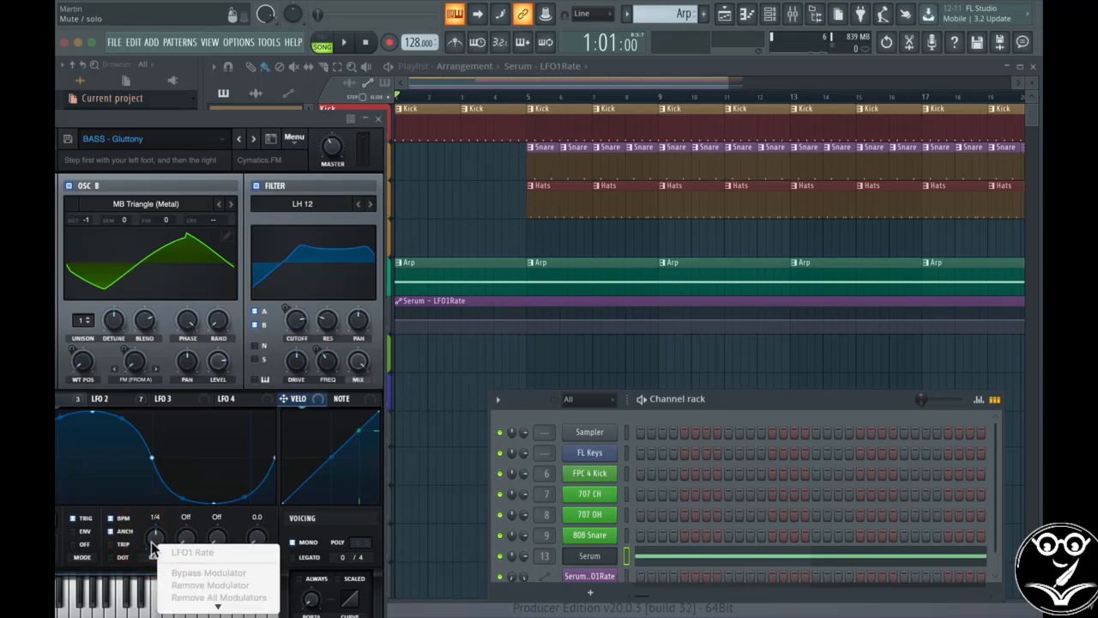
left_click_drag(152, 541, 160, 511)
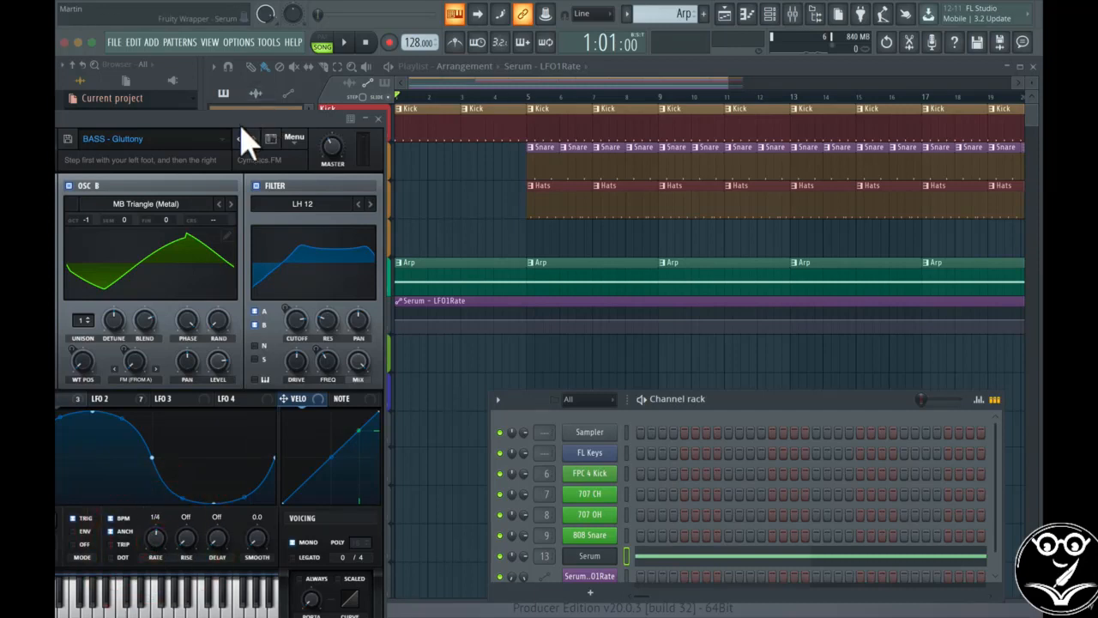
left_click(268, 42)
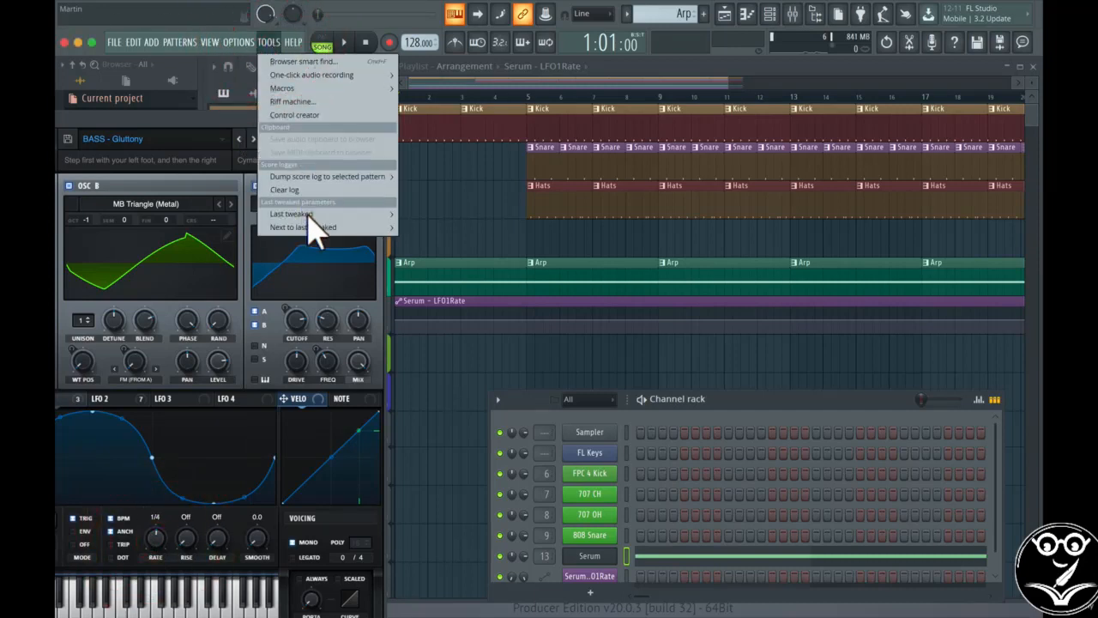
mouse_move(309, 220)
left_click(447, 319)
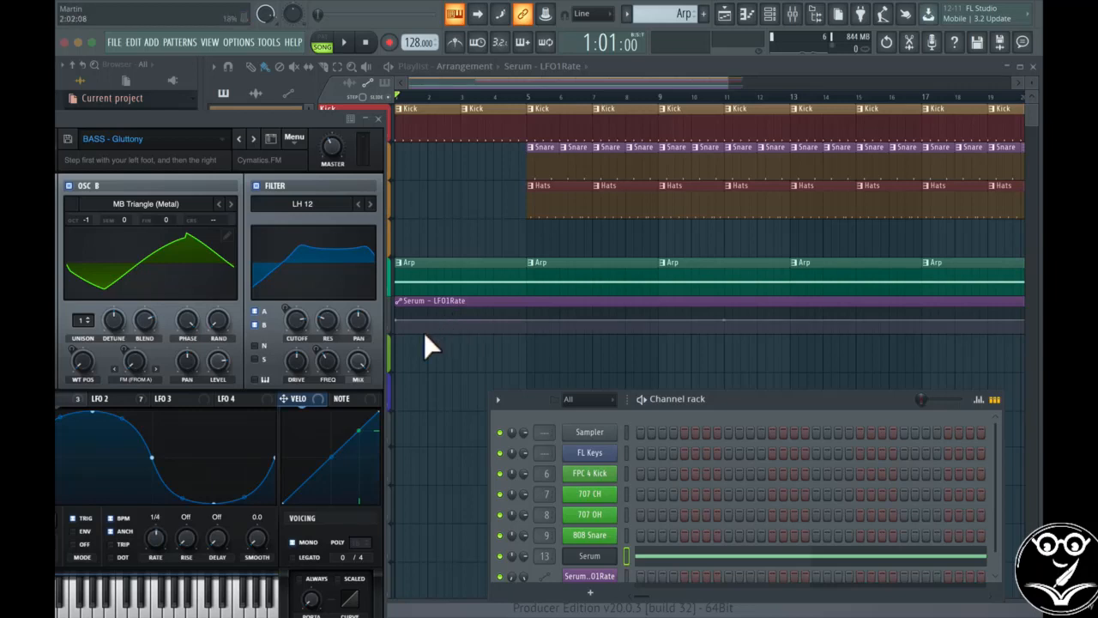
right_click(157, 539)
left_click(154, 532)
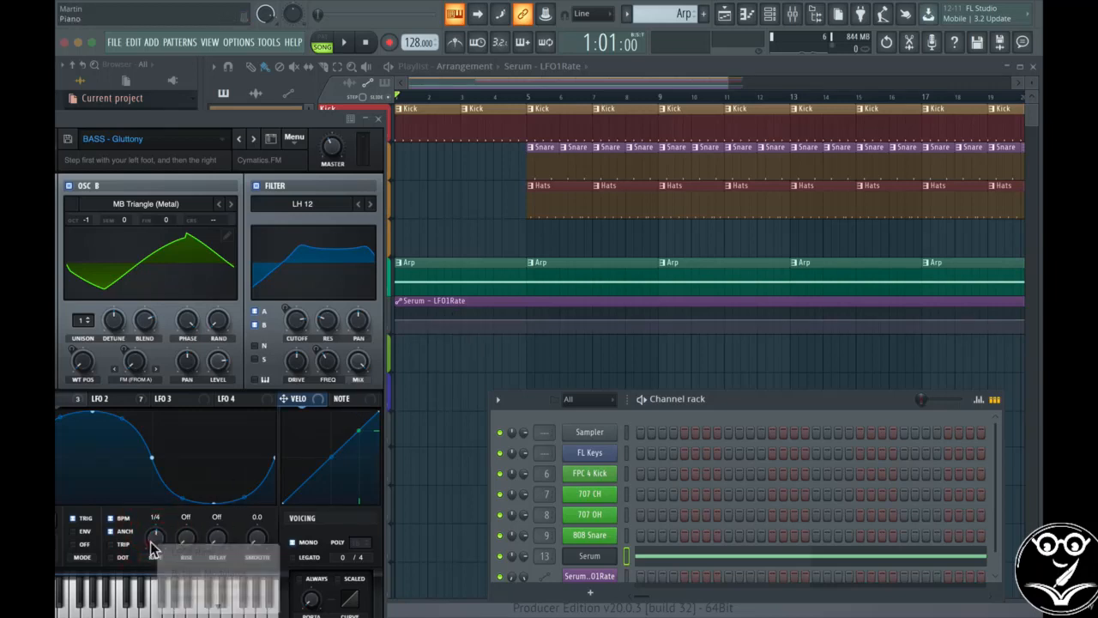
left_click(269, 43)
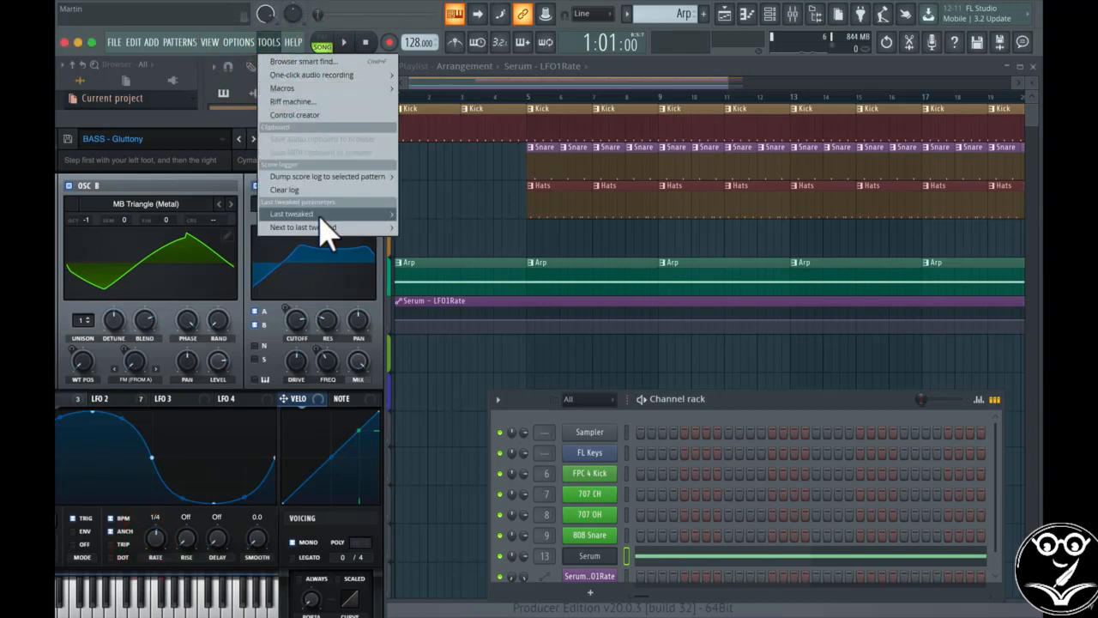
mouse_move(321, 216)
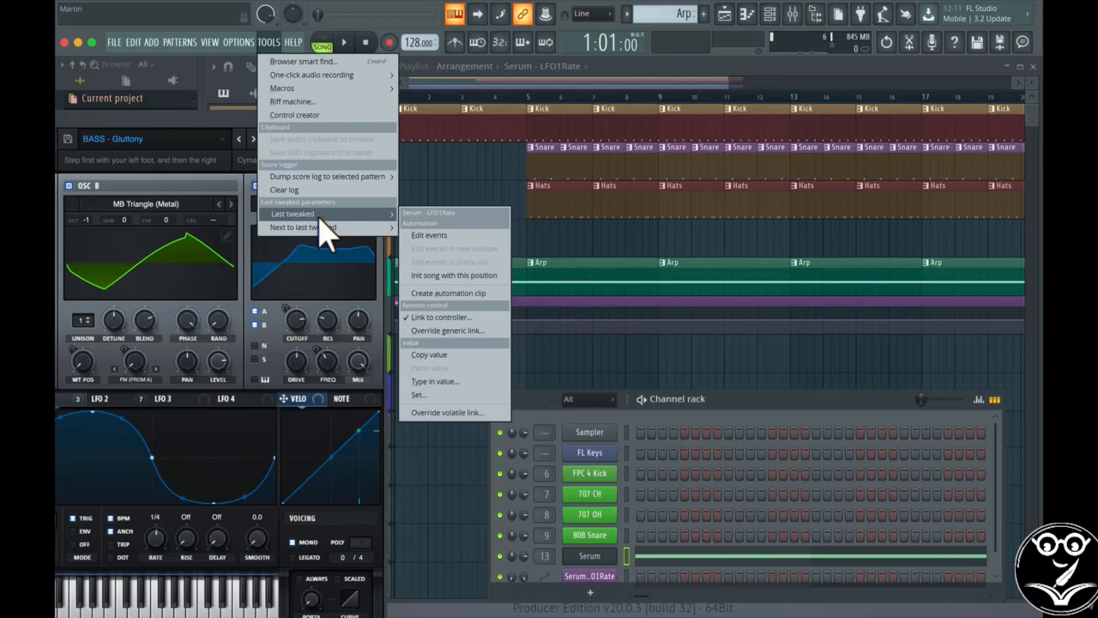
left_click(446, 318)
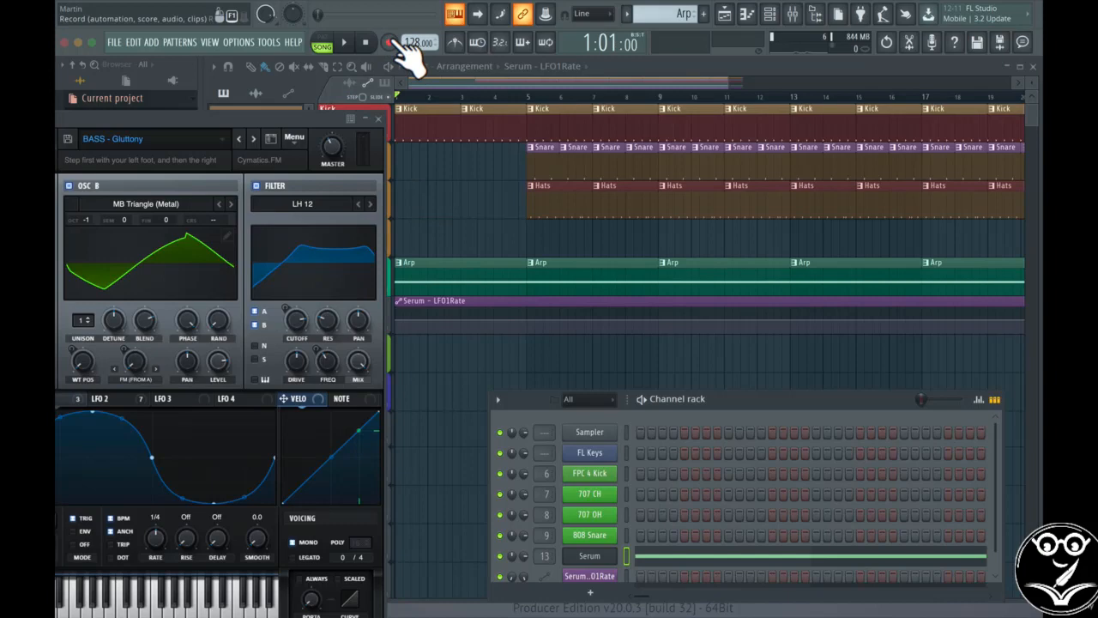
Step: Arm recording for notes and automation and play a recording pass to bar 5
left_click(389, 42)
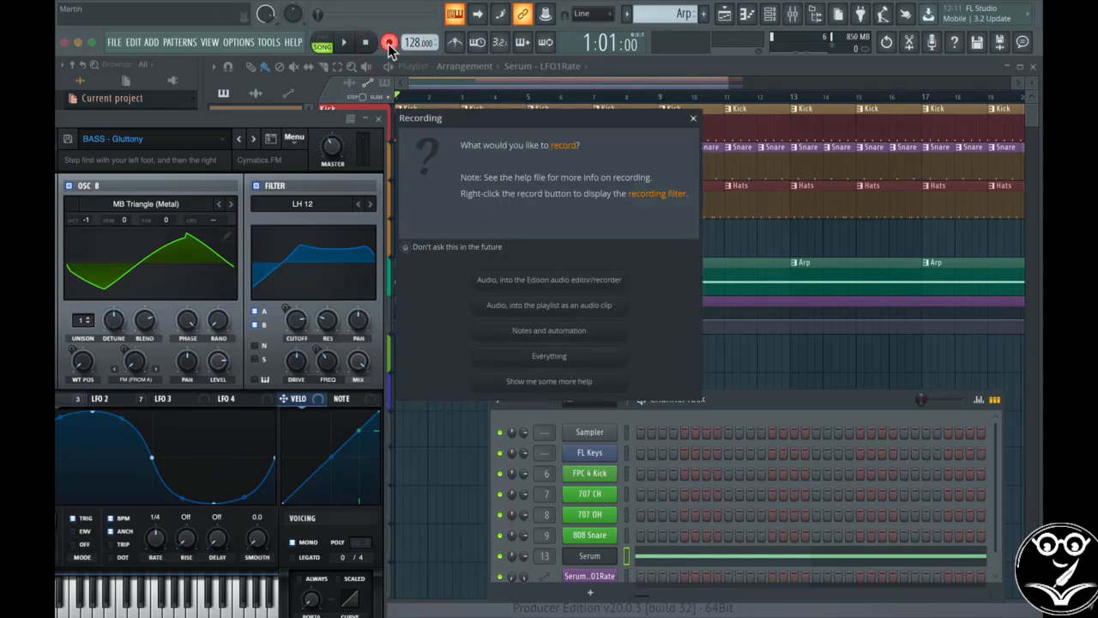
left_click(583, 332)
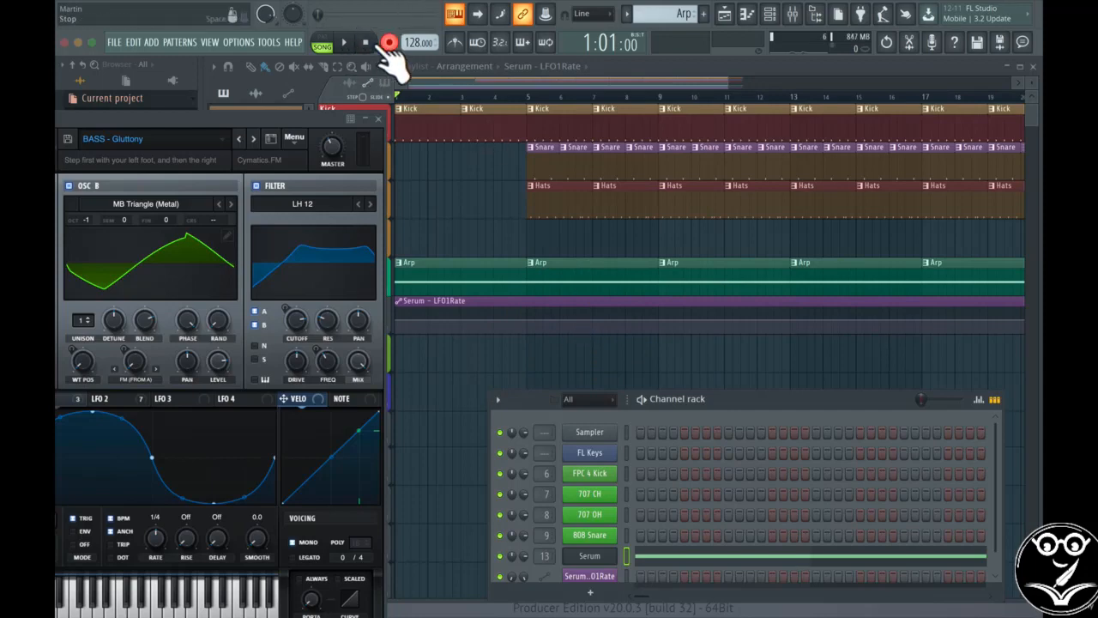
left_click(348, 43)
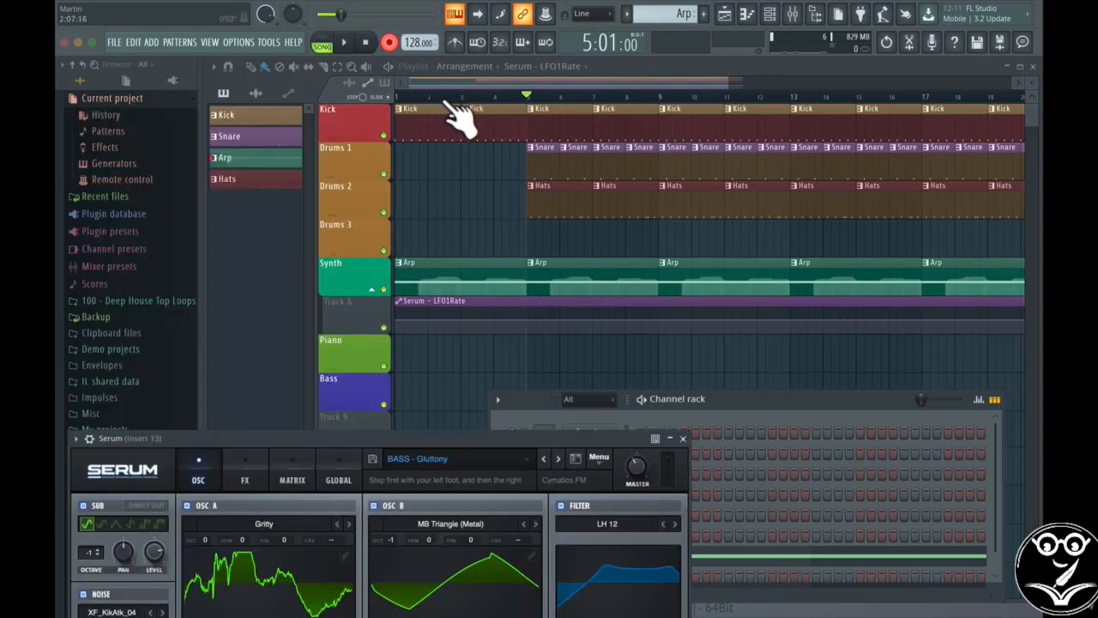
left_click(378, 109)
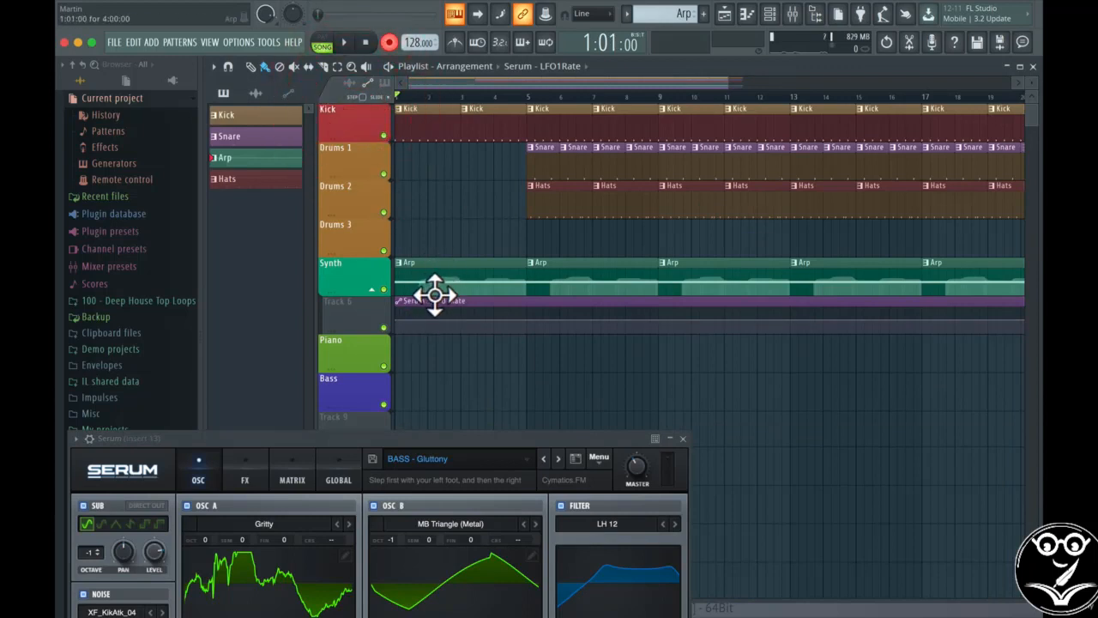
key("space")
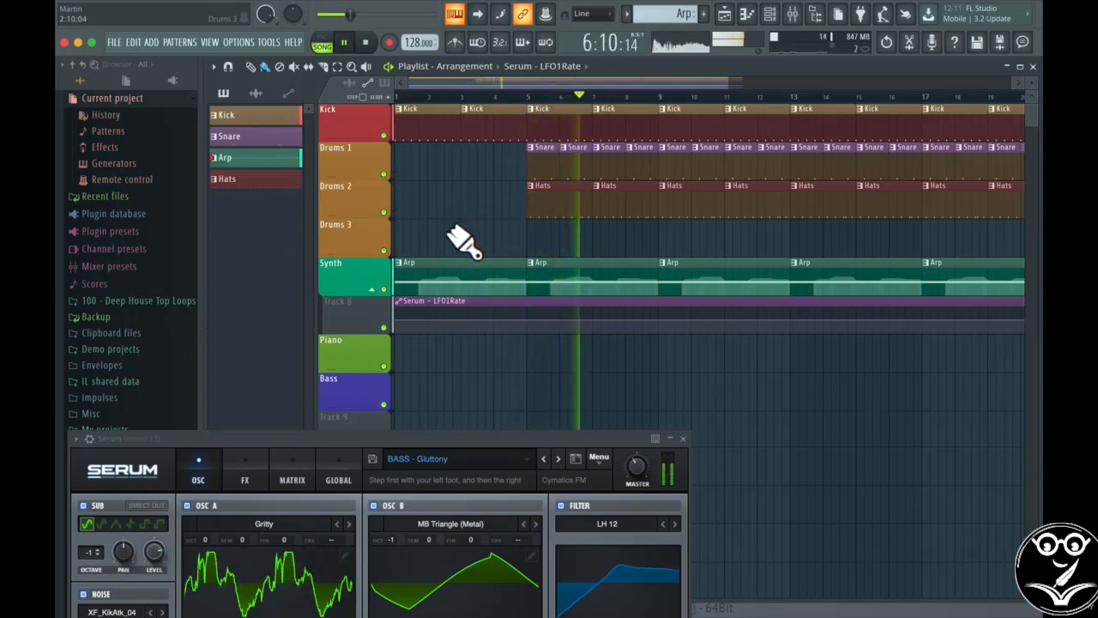
key("space")
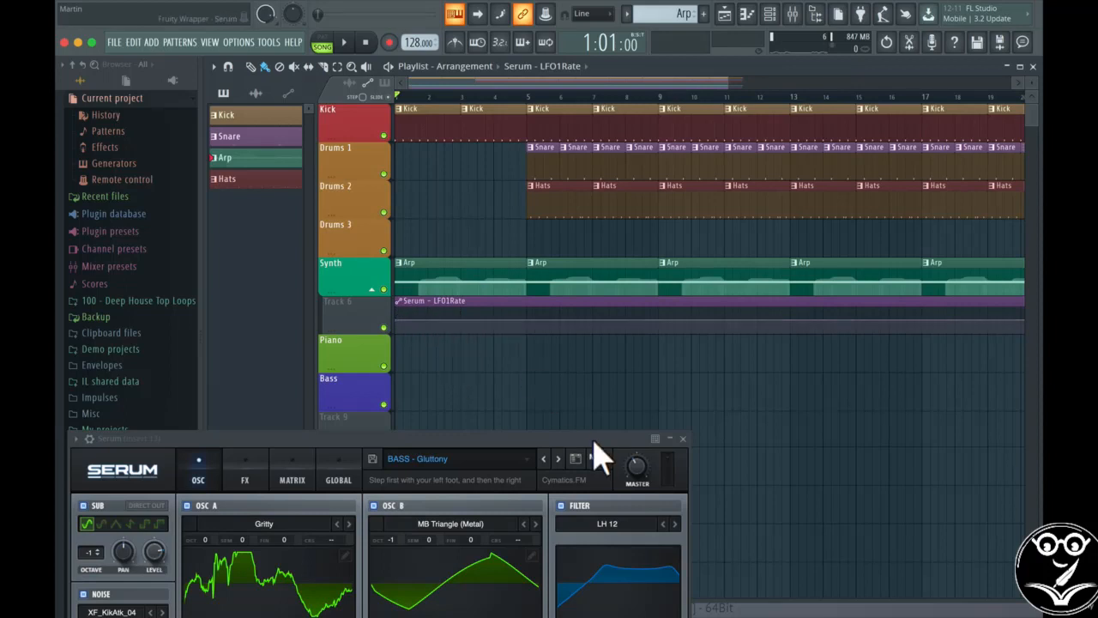
Step: Delete the LFO1Rate clip on Track 6 and nudge Serum's filter cutoff to about 0.79
left_click_drag(592, 440, 182, 65)
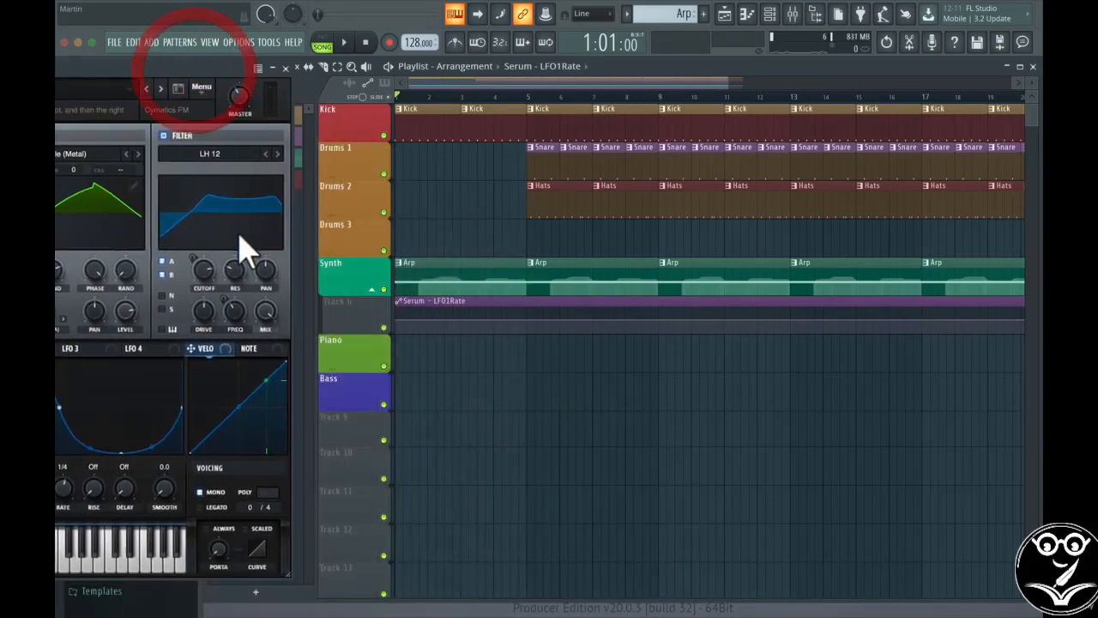
right_click(434, 316)
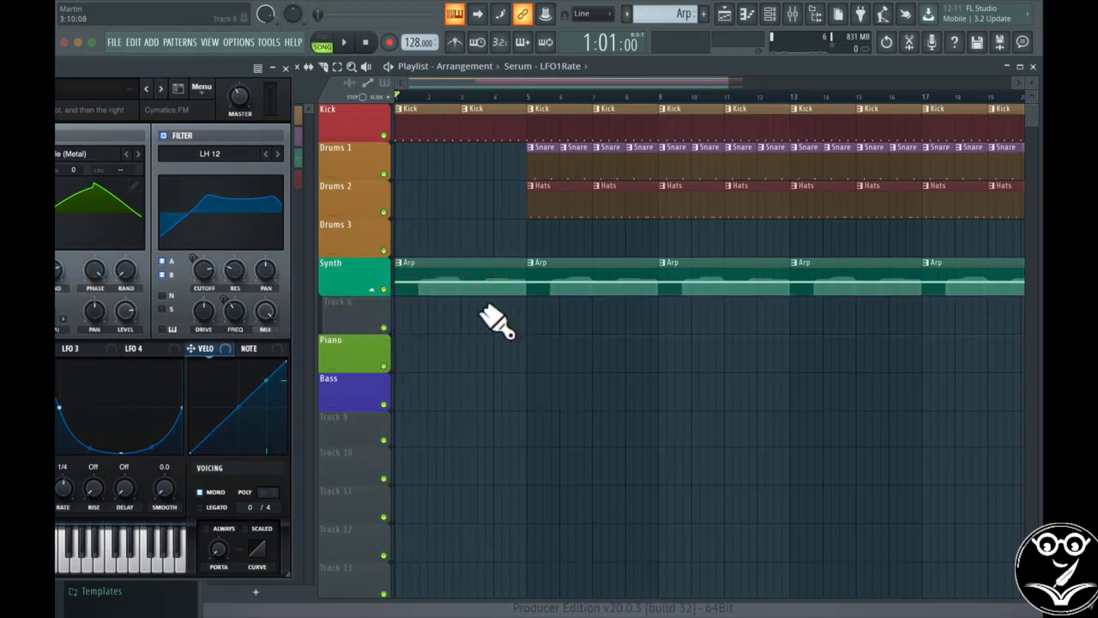
left_click(204, 273)
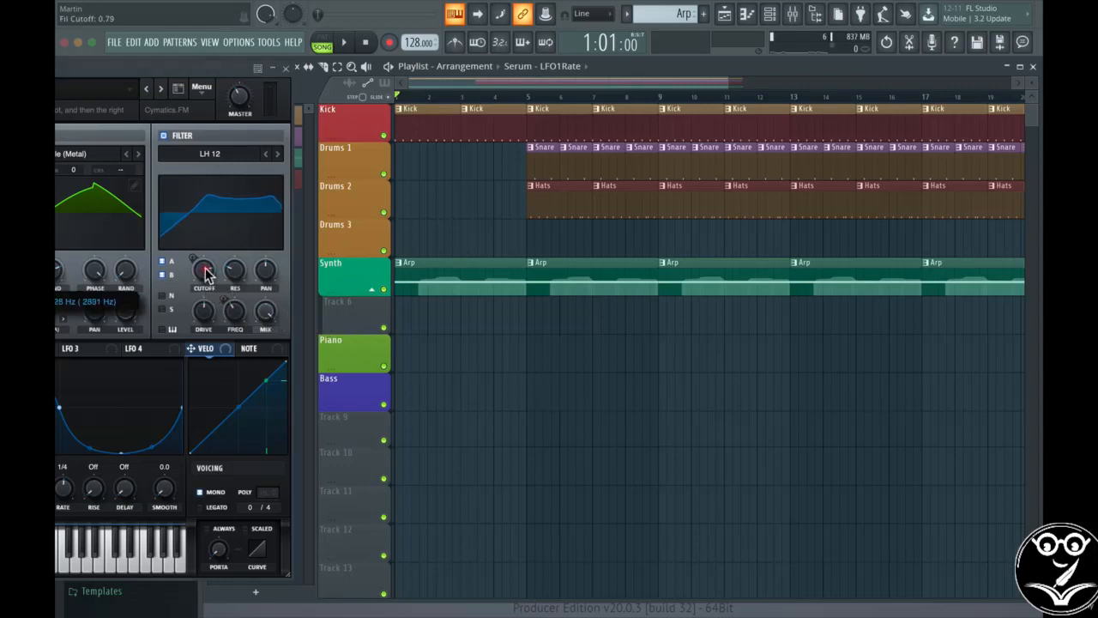
left_click_drag(205, 270, 204, 272)
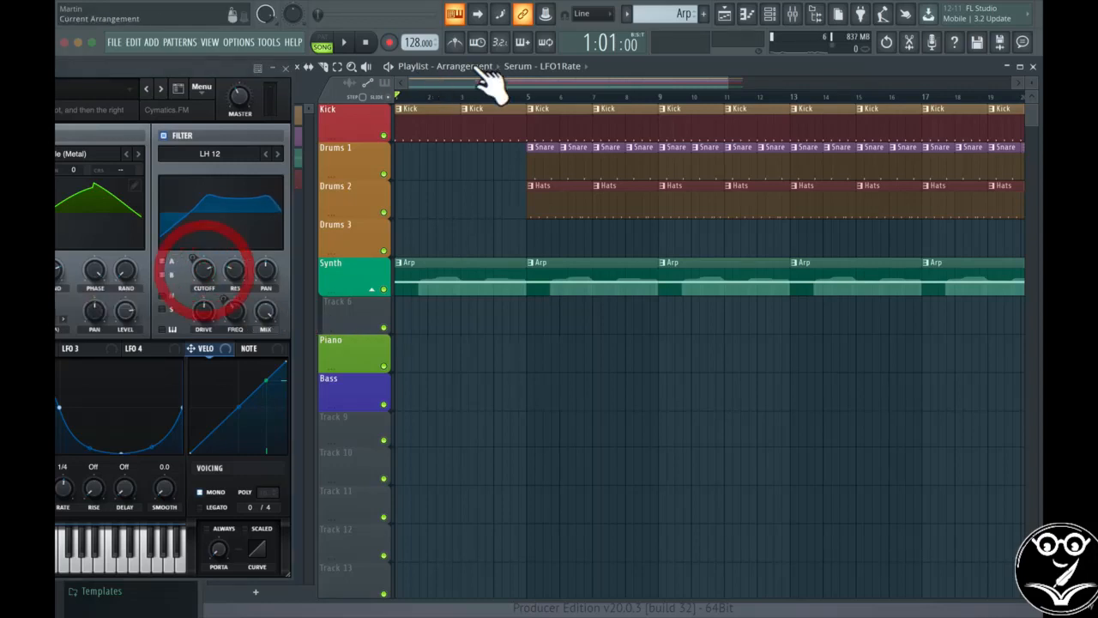
Step: Create a Serum Fil Cutoff automation clip from Last tweaked, move it to Track 6, and drop its start point to minimum
left_click(545, 14)
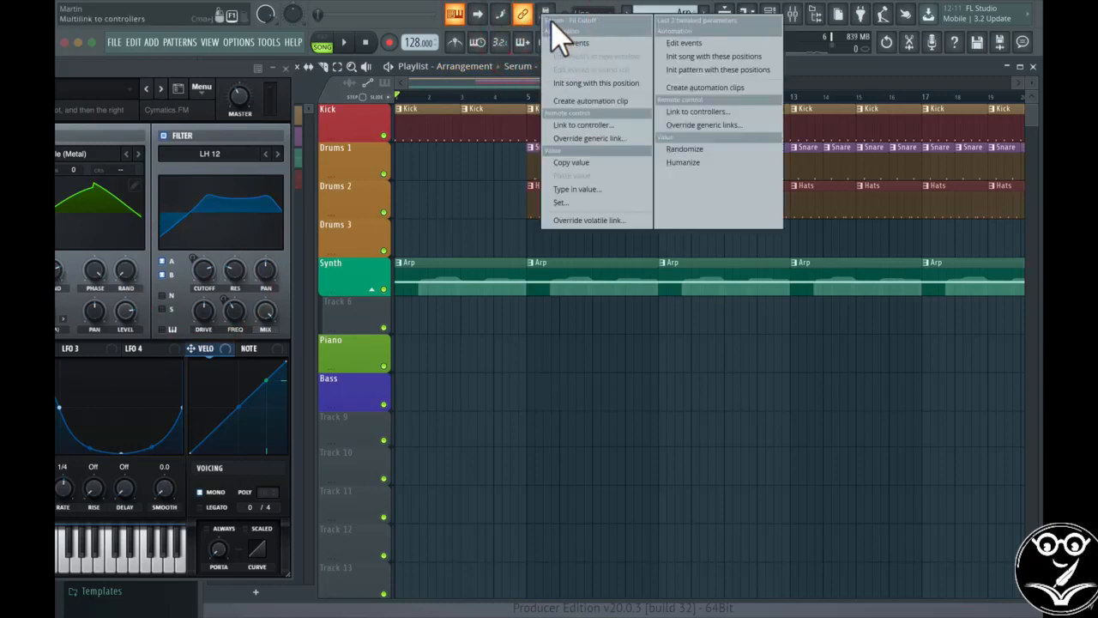
left_click(591, 101)
left_click_drag(500, 238, 486, 318)
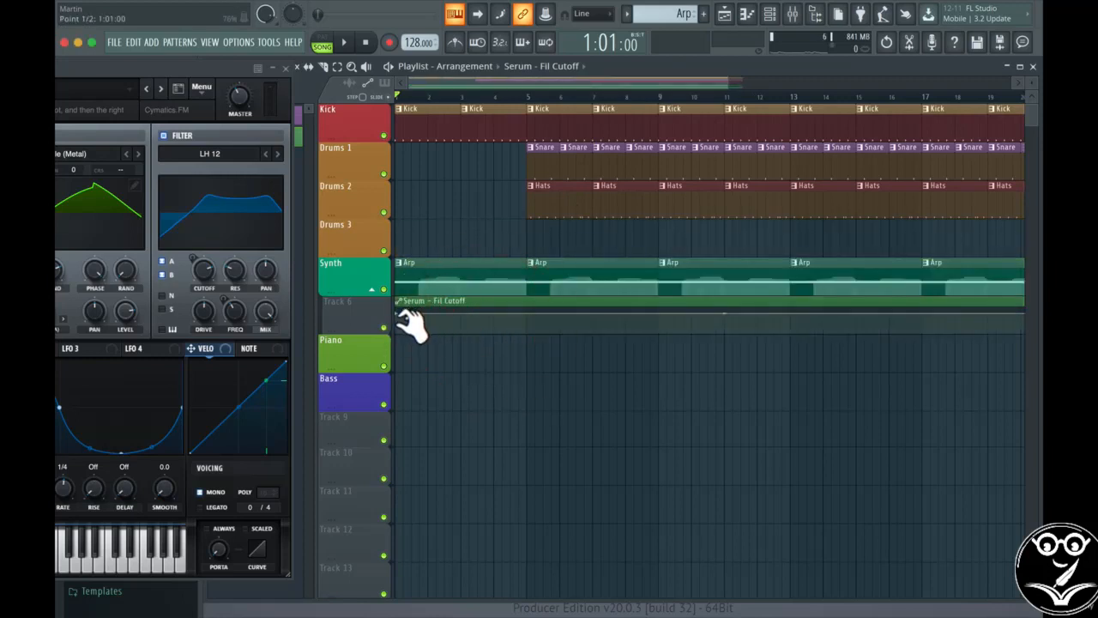
left_click_drag(400, 316, 395, 328)
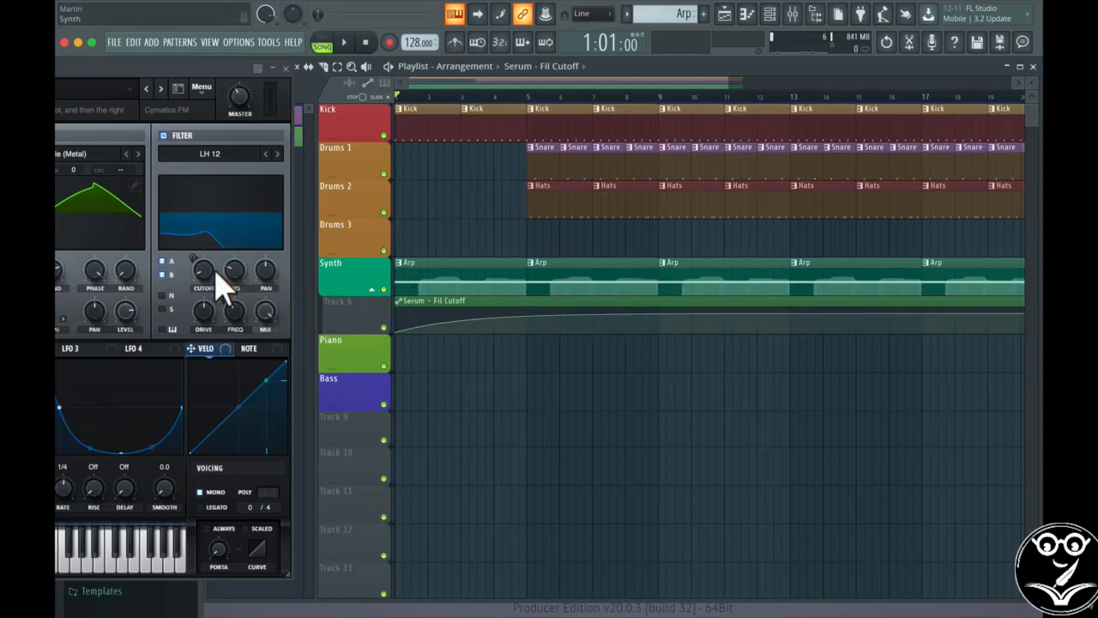
Step: Play back the cutoff sweep, then add a point to the Fil Cutoff curve
key("space")
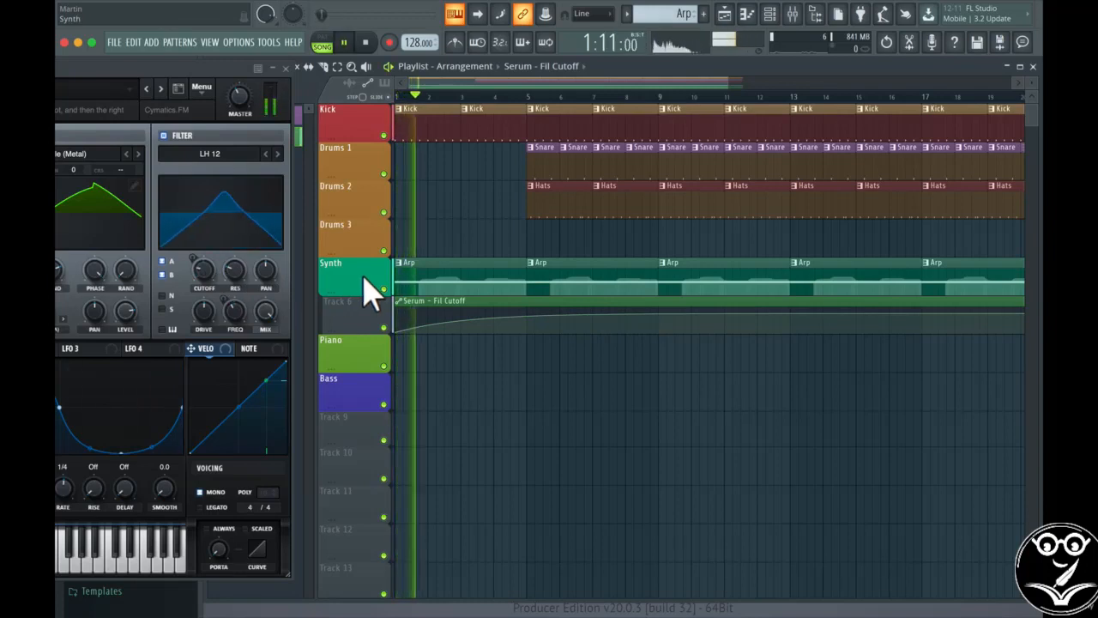
key("space")
left_click(527, 314)
left_click(526, 315)
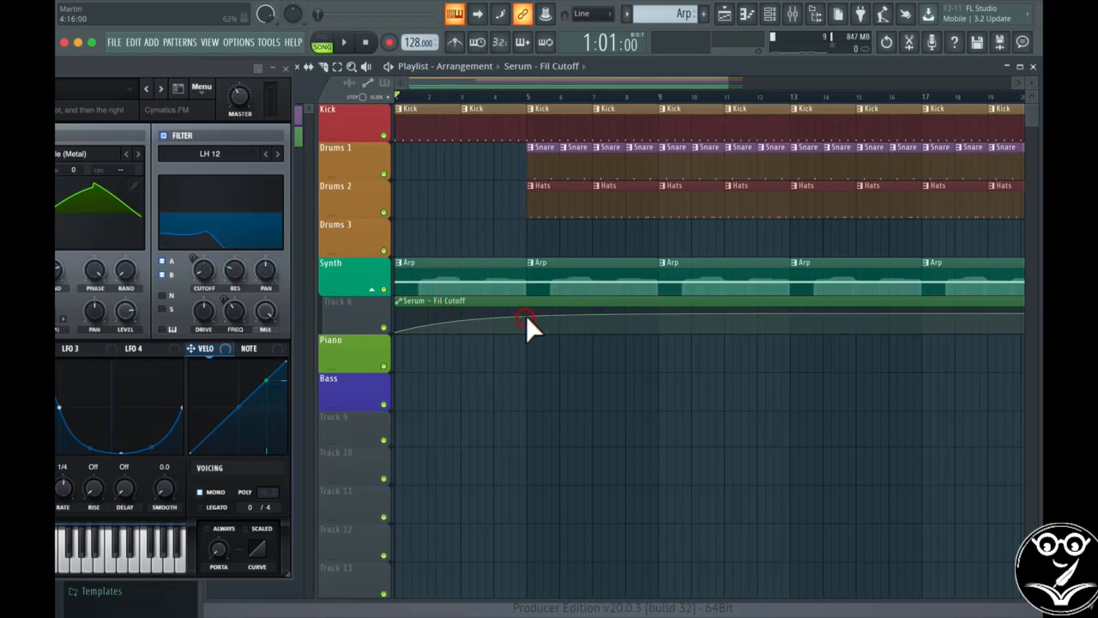
left_click(527, 317)
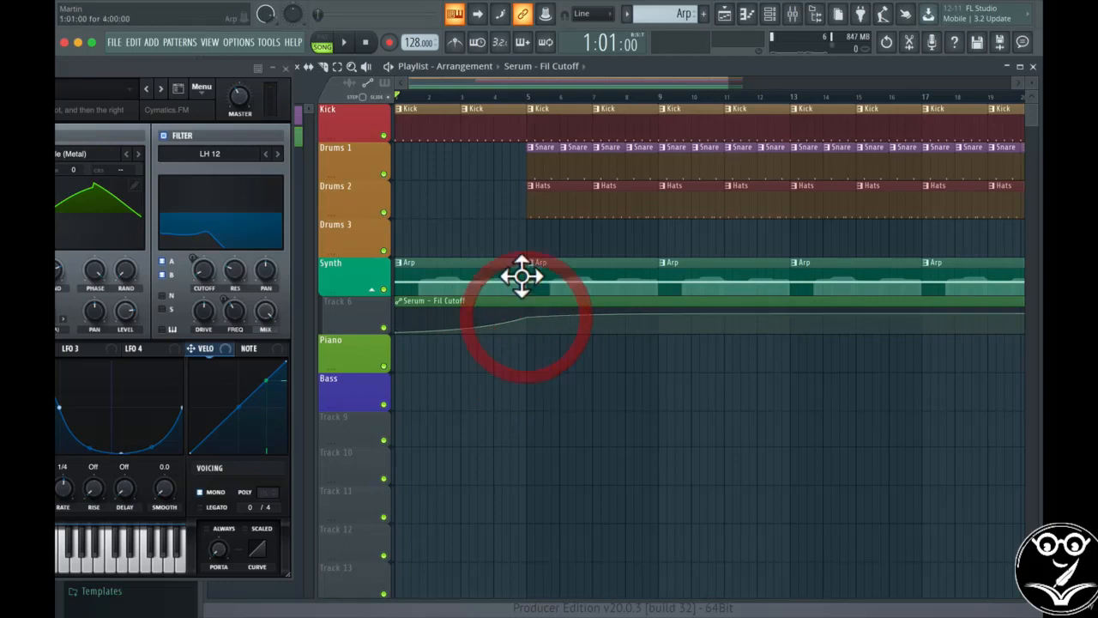
Step: Move the curve's middle point later and higher so the cutoff rises to maximum by bar 5, checking it in playback
key("space")
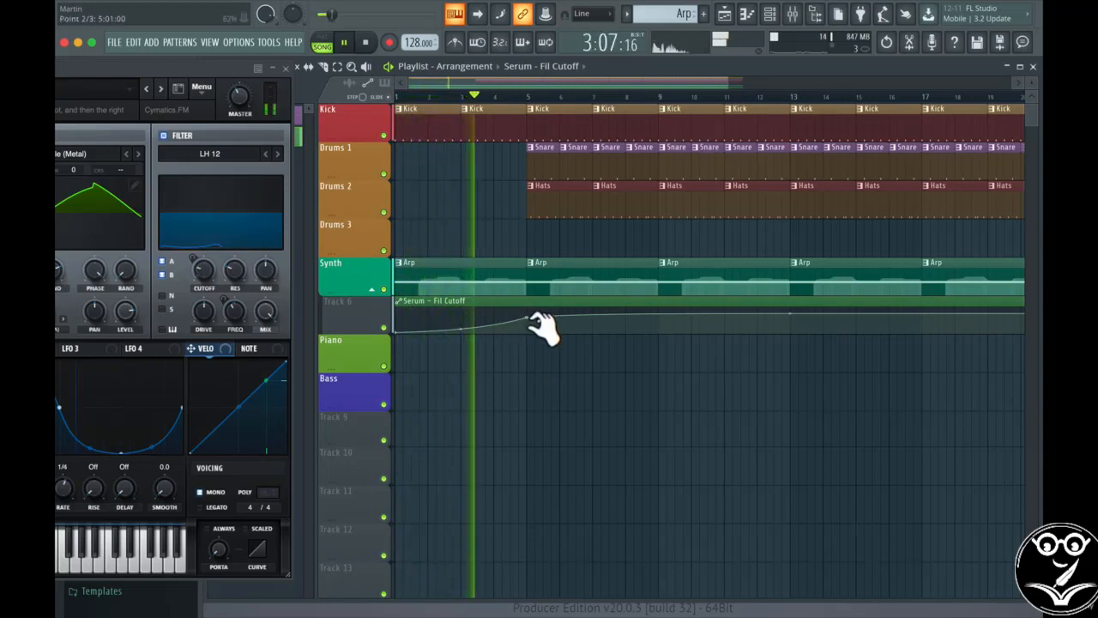
key("space")
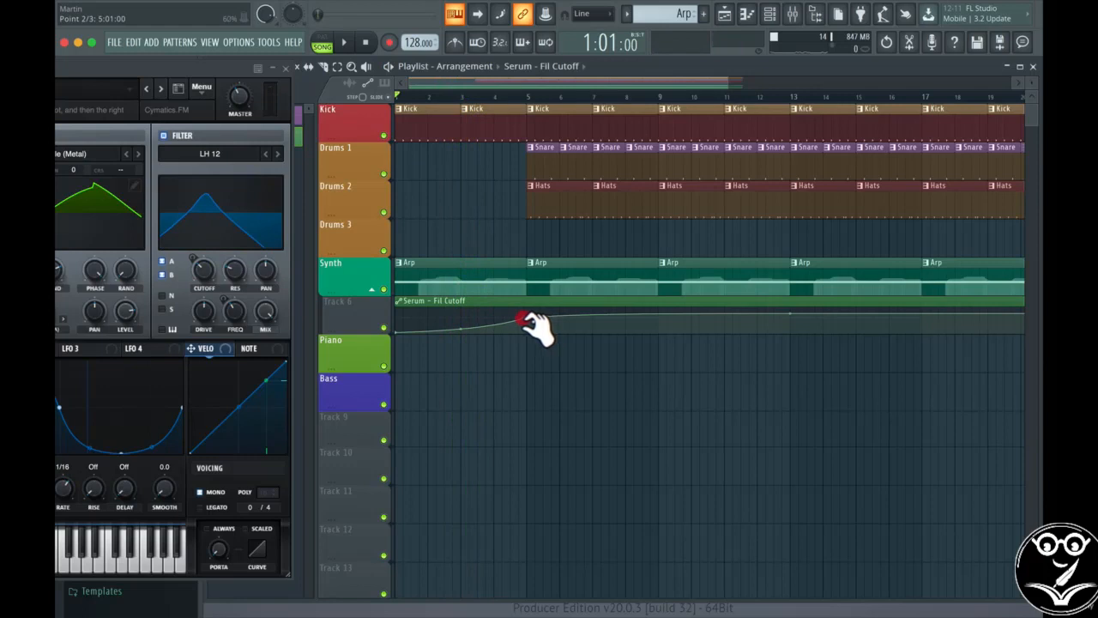
left_click_drag(521, 320, 525, 317)
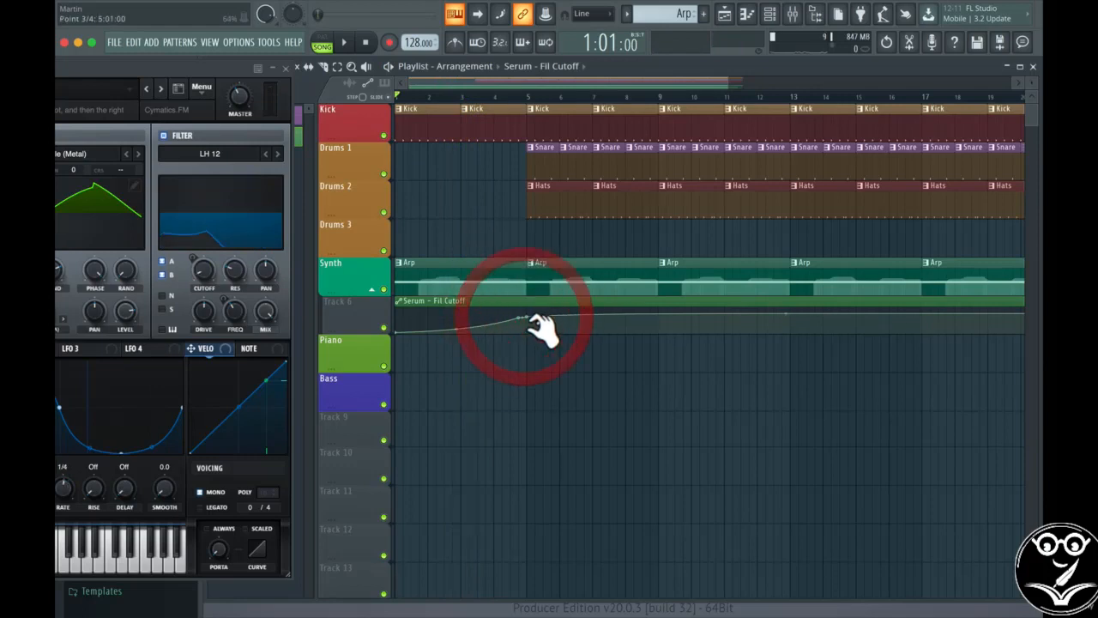
left_click(788, 313)
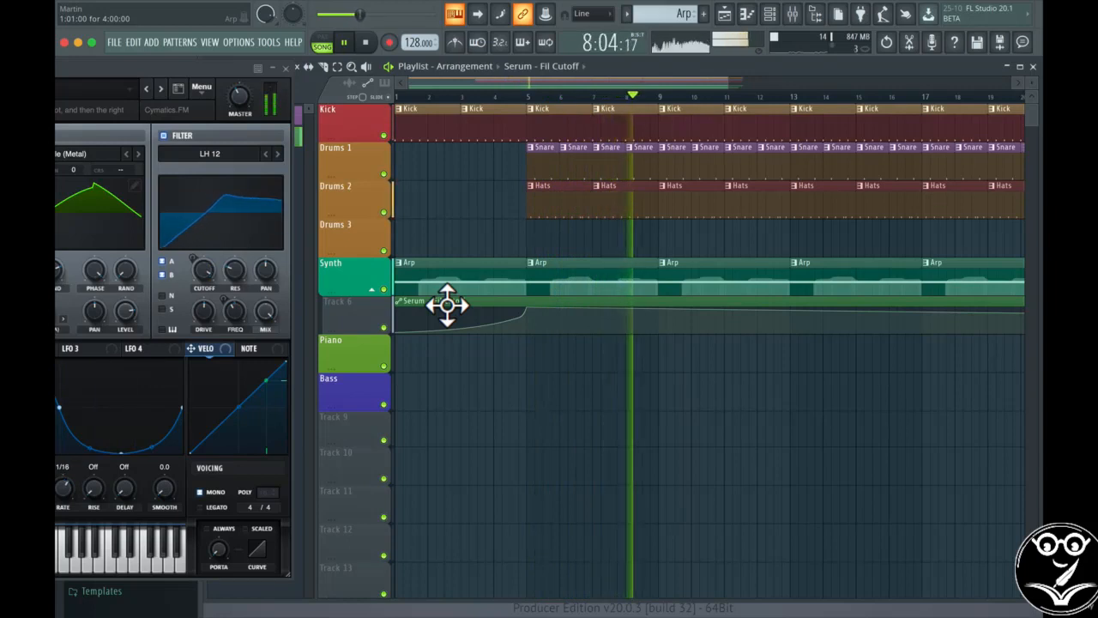
key("space")
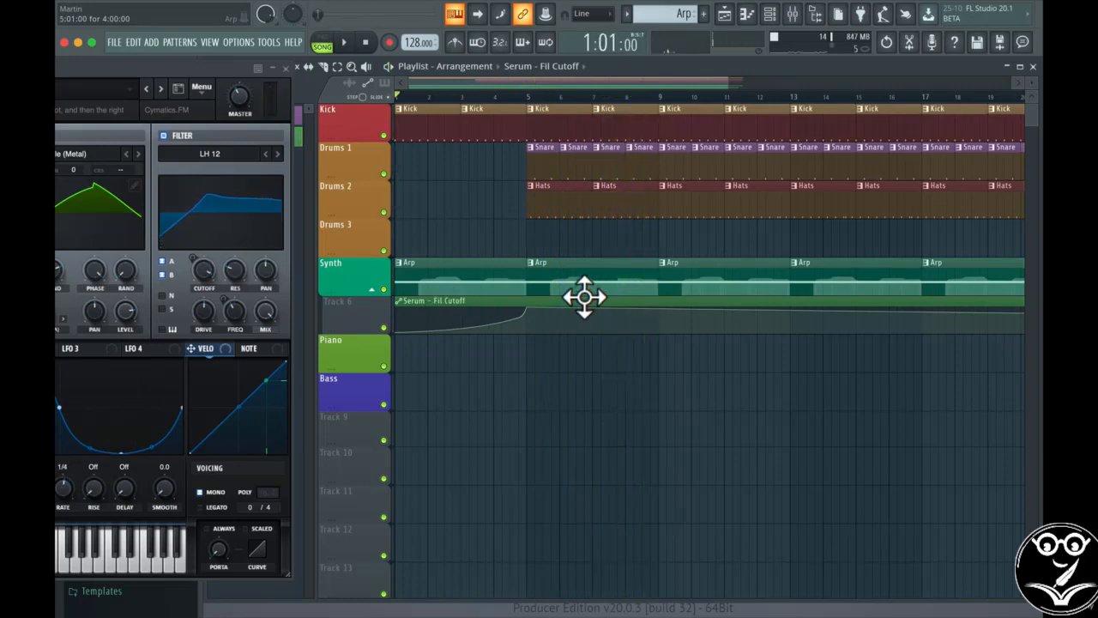